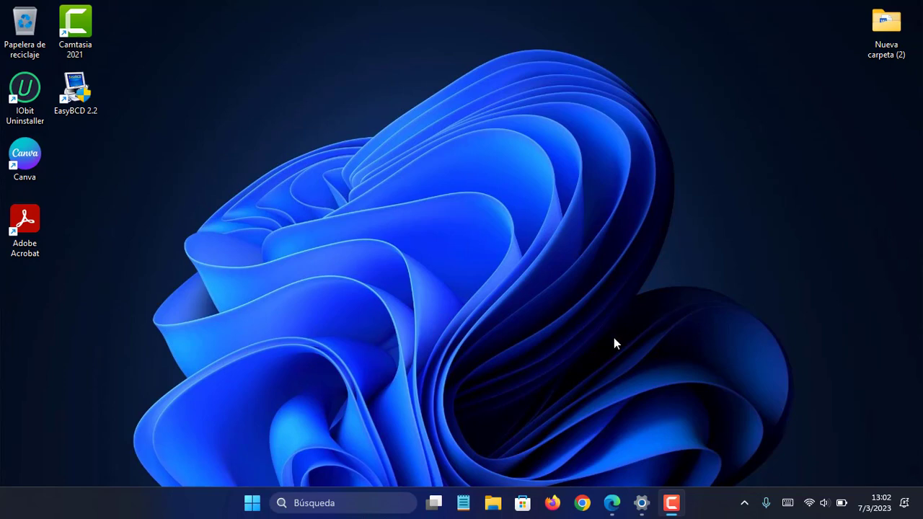
# Examine the Windows edition, version and build in the system information settings, and close Settings
pyautogui.click(639, 506)
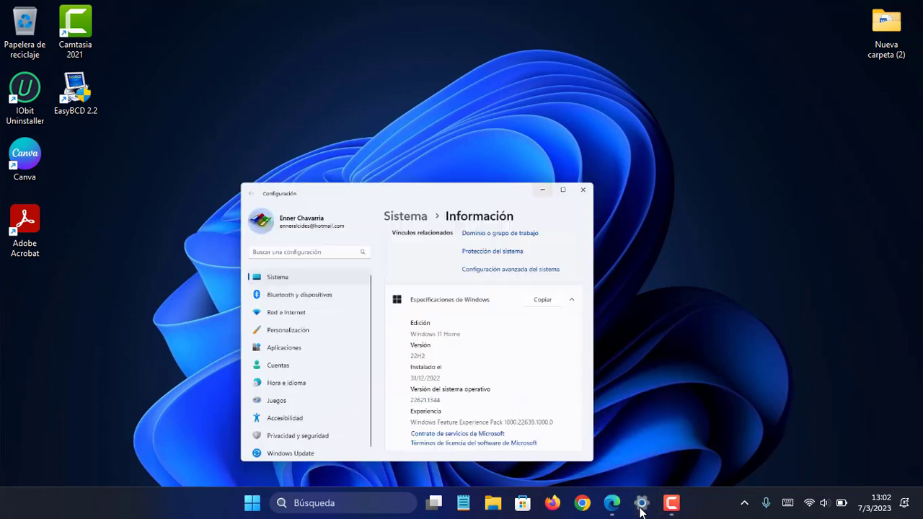
pyautogui.scroll(-1, 475, 304)
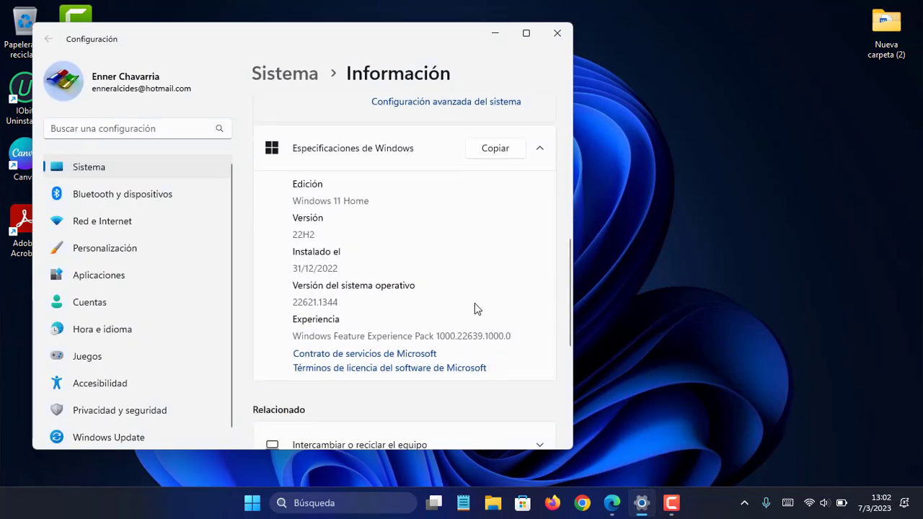
pyautogui.scroll(-2, 475, 305)
pyautogui.scroll(3, 465, 289)
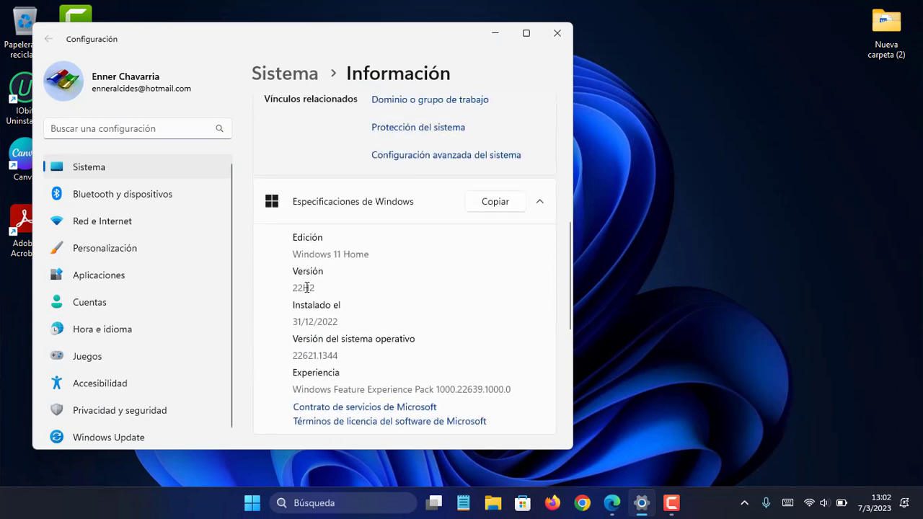
pyautogui.scroll(-1, 314, 319)
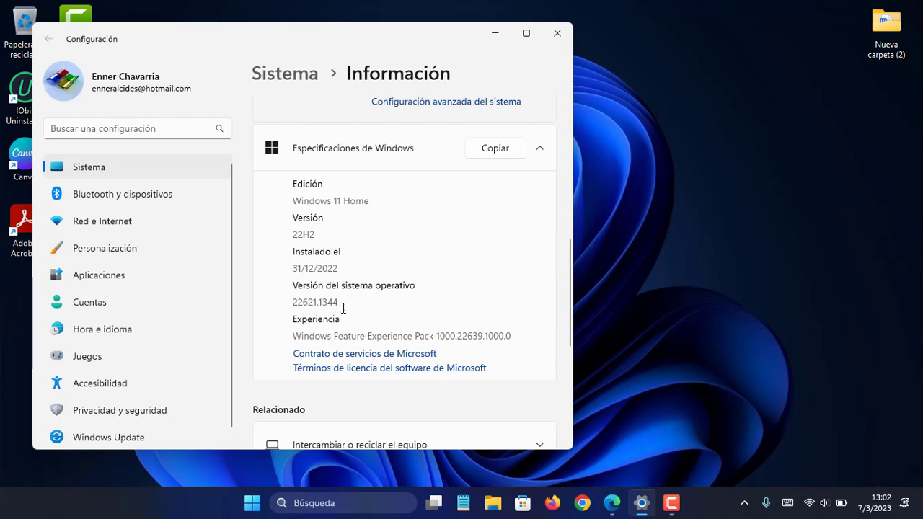
pyautogui.scroll(3, 415, 173)
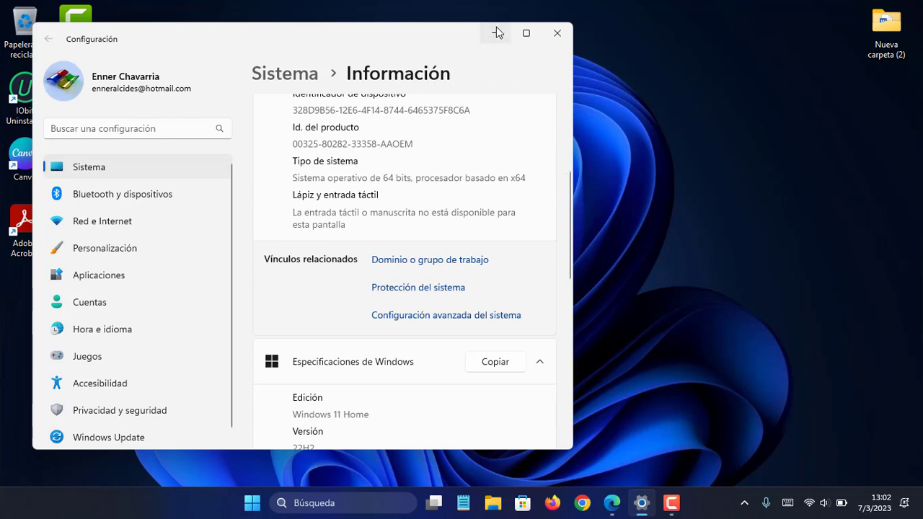
pyautogui.click(557, 33)
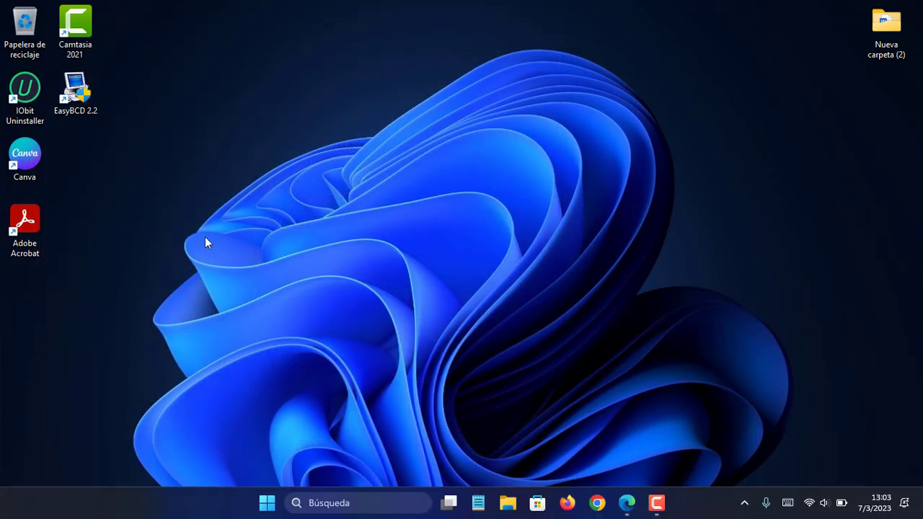
# Examine the February 2023 cumulative update entry in the Captura de pantalla (24) image, and close the image and its folder
pyautogui.press('super+e')
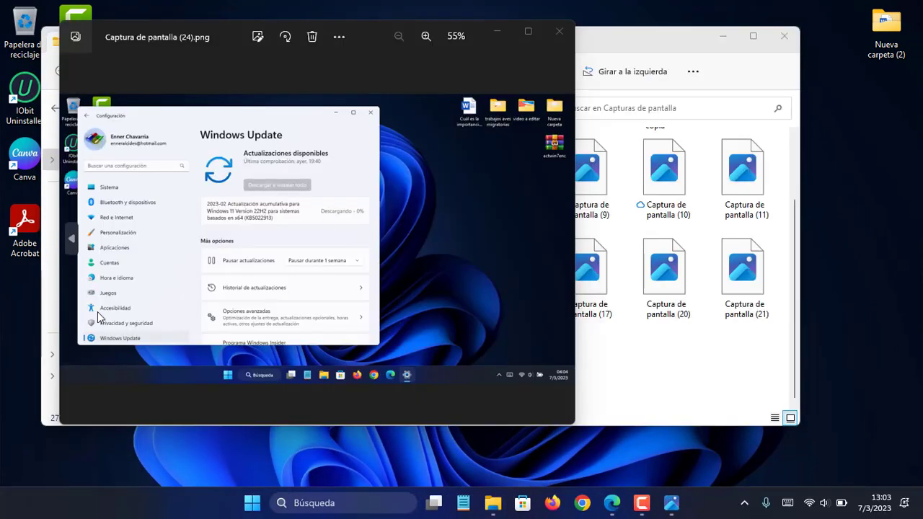
pyautogui.scroll(1, 372, 311)
pyautogui.scroll(1, 373, 312)
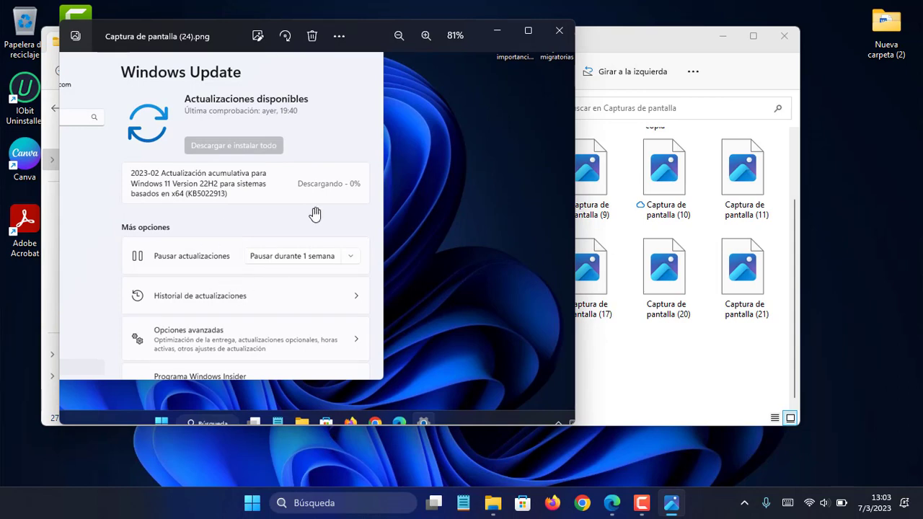
pyautogui.scroll(2, 419, 246)
pyautogui.scroll(-4, 421, 247)
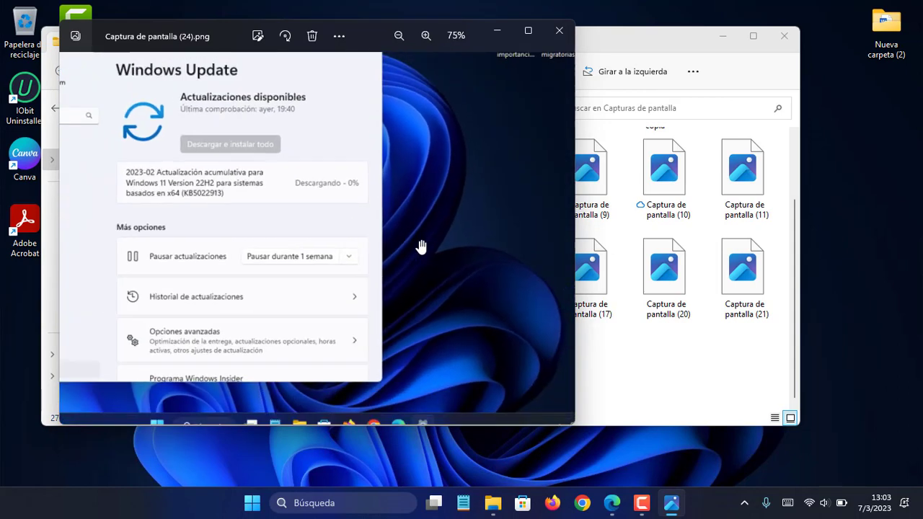
pyautogui.scroll(3, 383, 206)
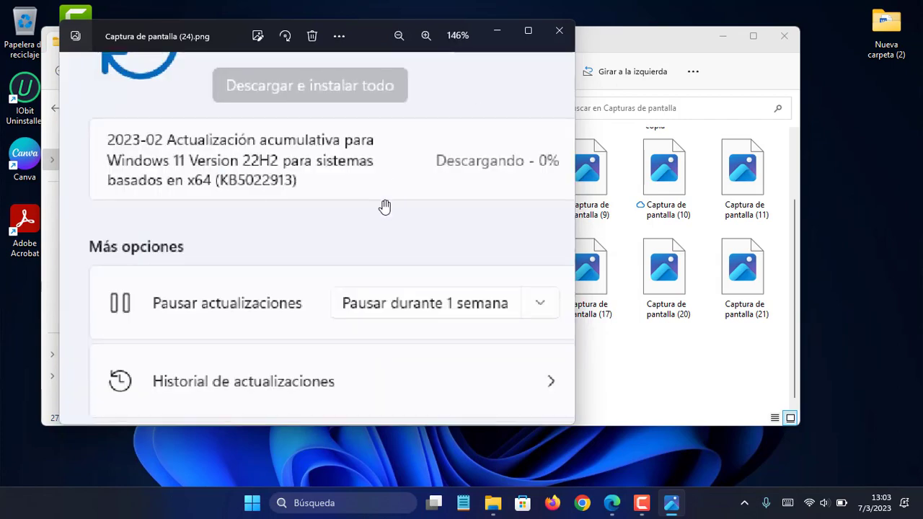
pyautogui.scroll(-2, 383, 206)
pyautogui.click(559, 30)
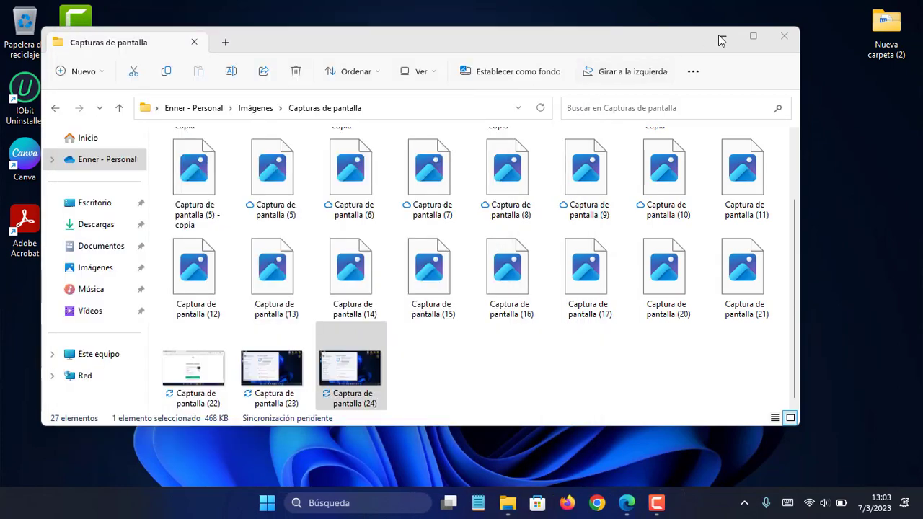
pyautogui.click(784, 35)
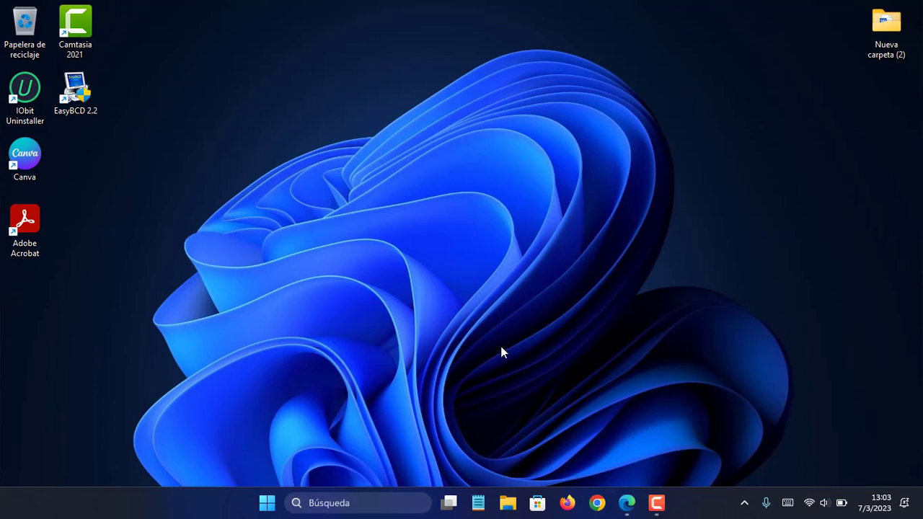
# Search Windows for "panel" from the taskbar search box, and dismiss the results
pyautogui.click(346, 505)
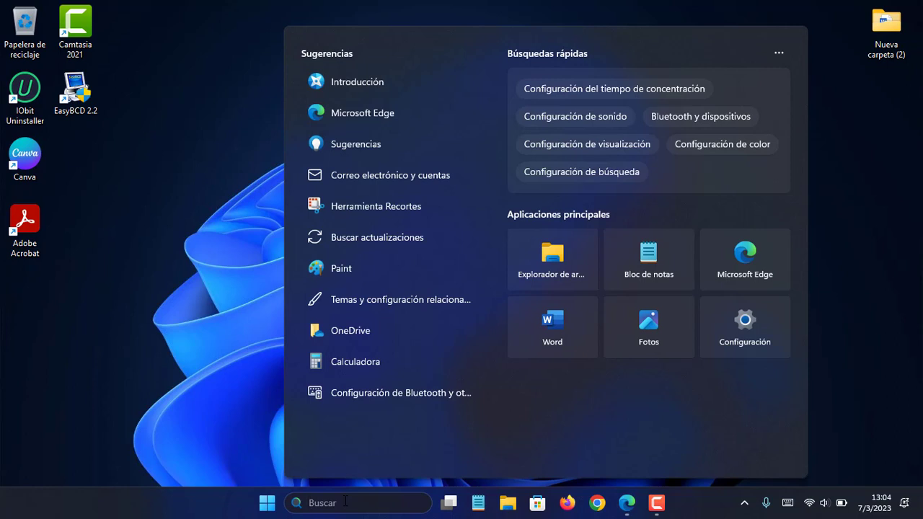
pyautogui.write('panel')
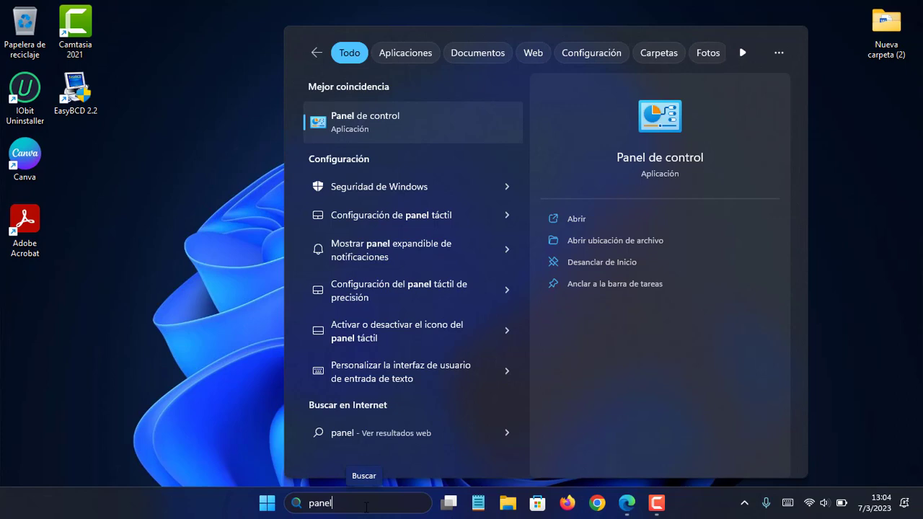
pyautogui.click(195, 504)
# In the taskbar settings, change the search display to Icono Buscar y etiqueta de búsqueda, and return it to Cuadro de búsqueda
pyautogui.rightClick(194, 505)
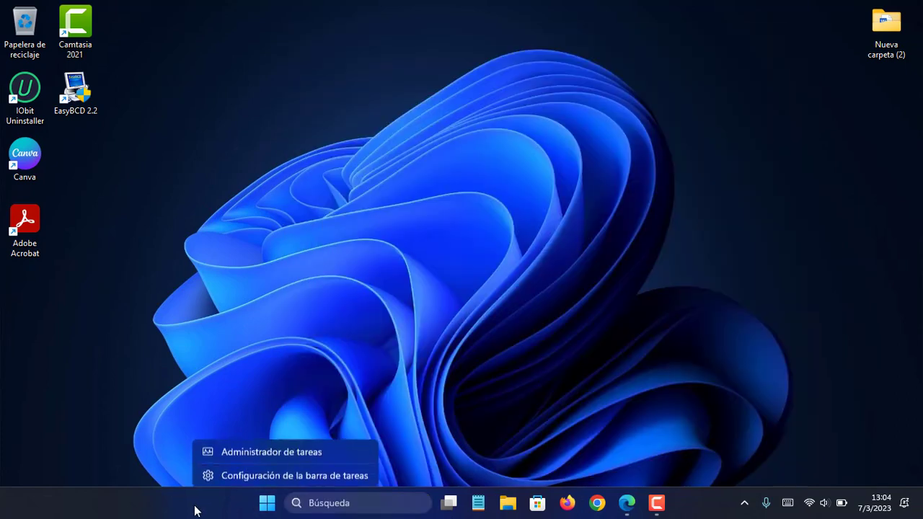
pyautogui.click(239, 474)
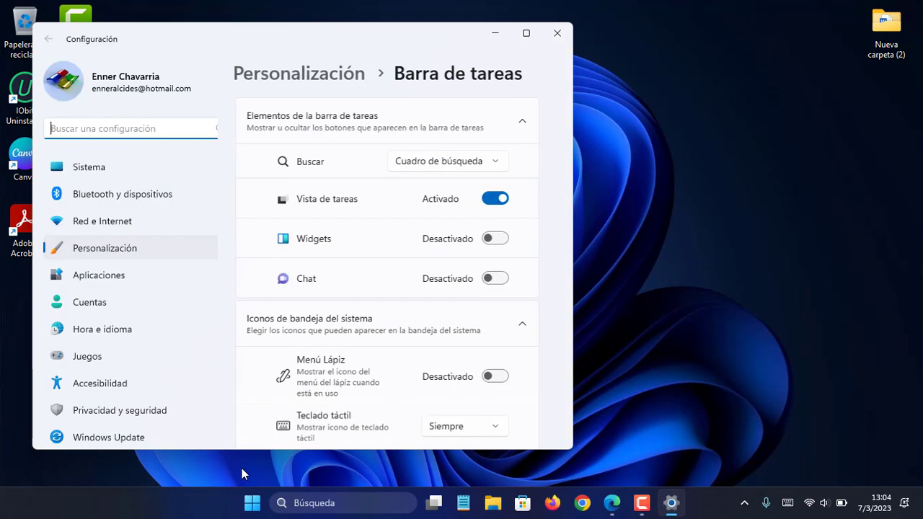
pyautogui.click(504, 163)
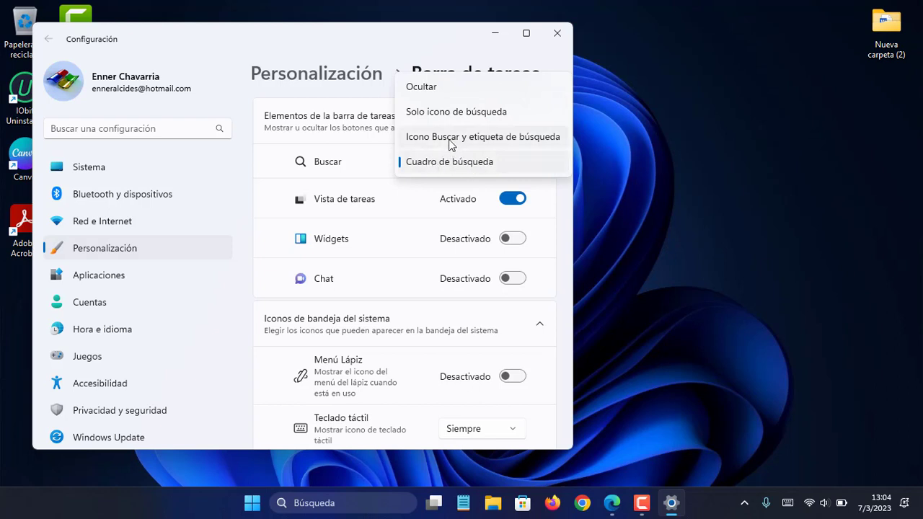
pyautogui.click(512, 142)
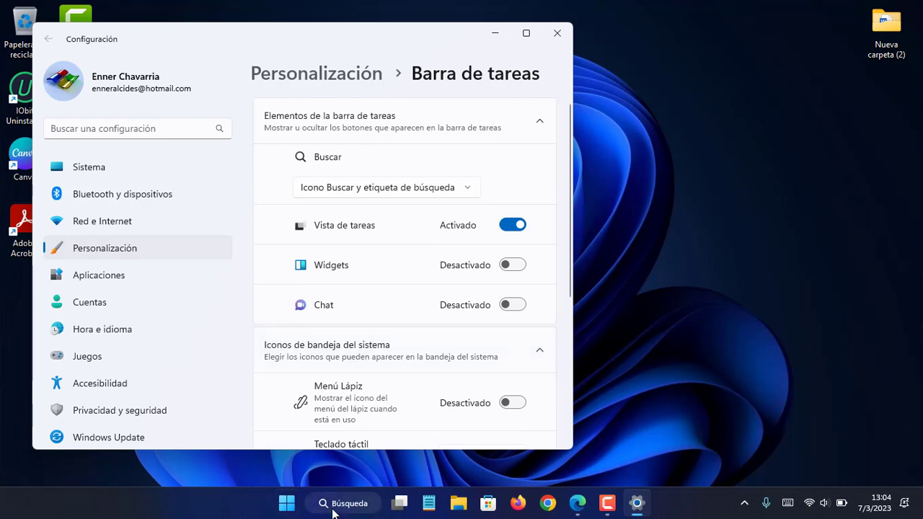
pyautogui.click(416, 193)
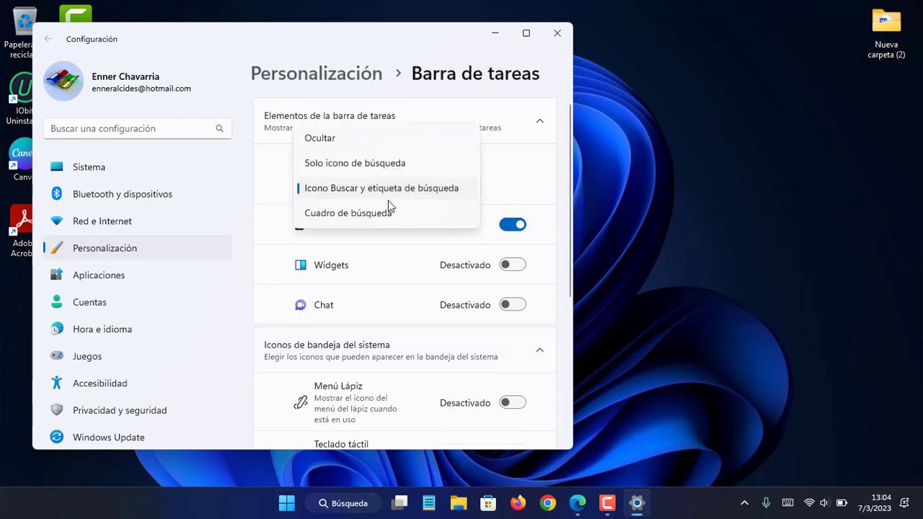
pyautogui.click(368, 217)
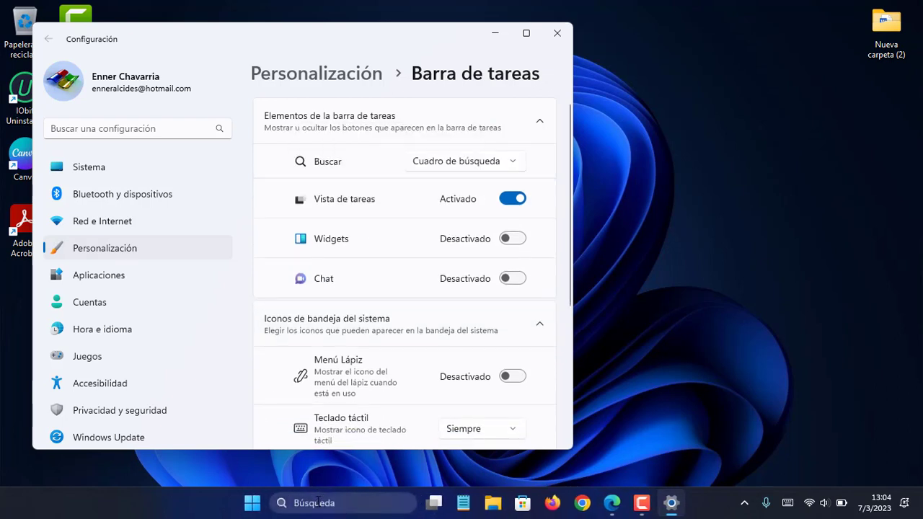
# Try the restored taskbar search box with the query "panel", dismiss the results and close Settings
pyautogui.click(294, 502)
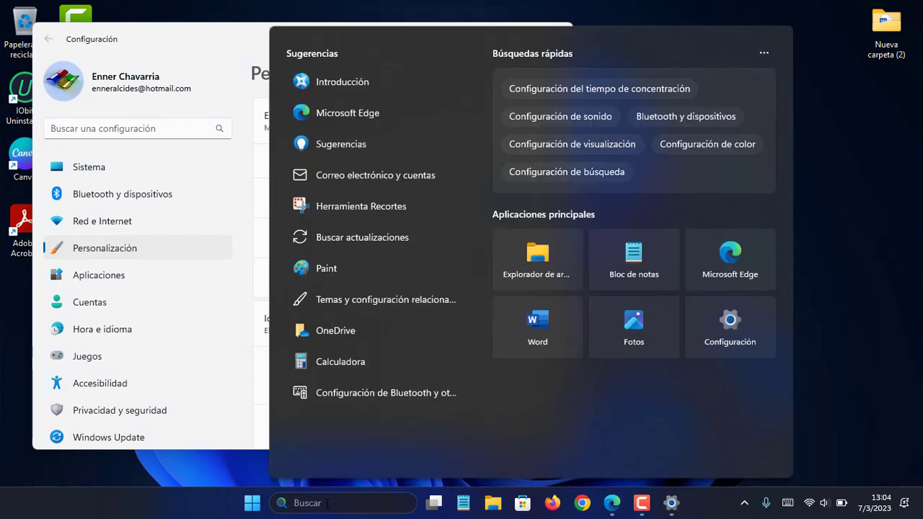
pyautogui.write('panel')
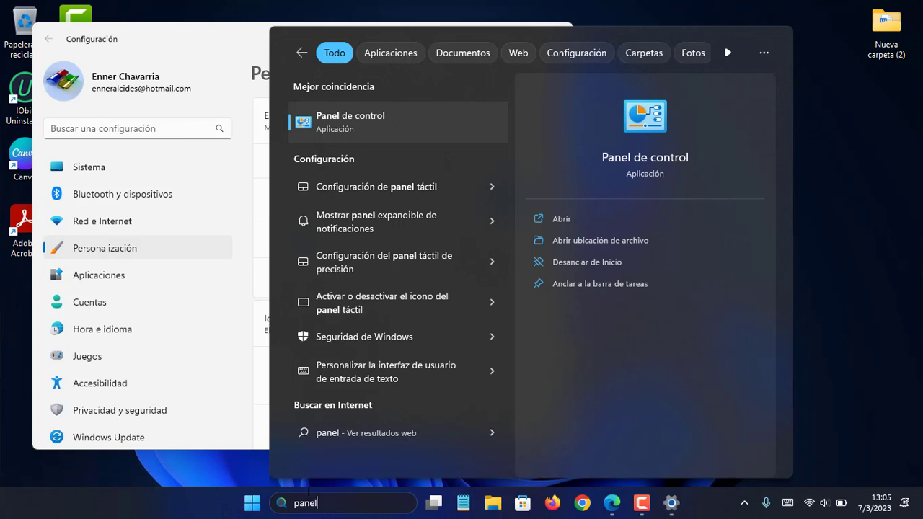
pyautogui.click(851, 187)
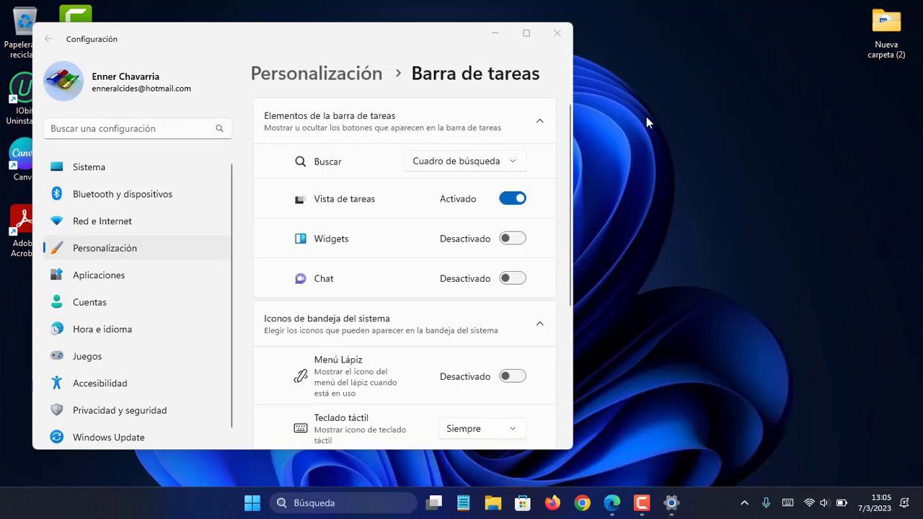
pyautogui.click(557, 33)
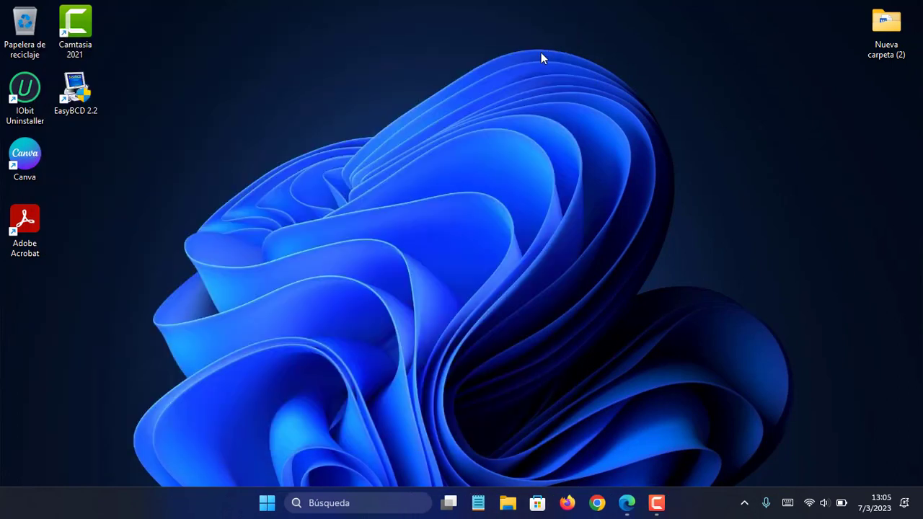
# Look at the hidden system tray icons and close their overflow area
pyautogui.click(744, 502)
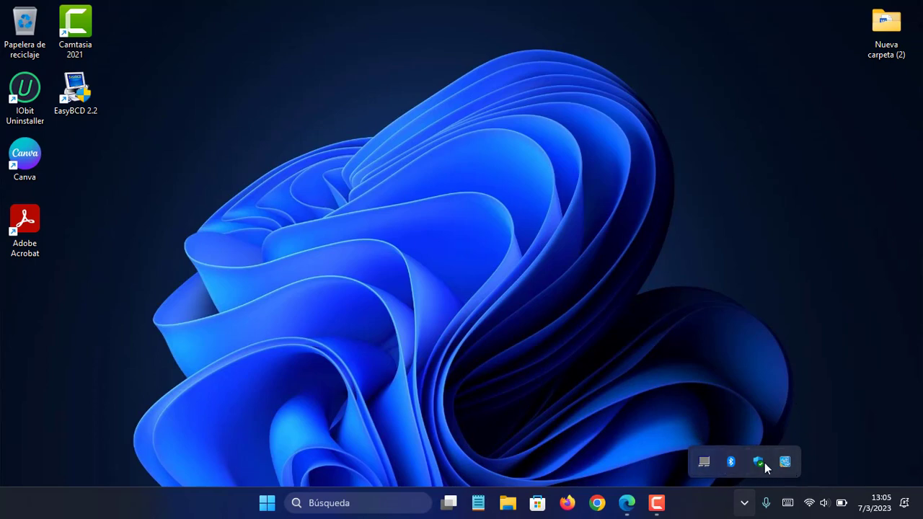
pyautogui.click(745, 502)
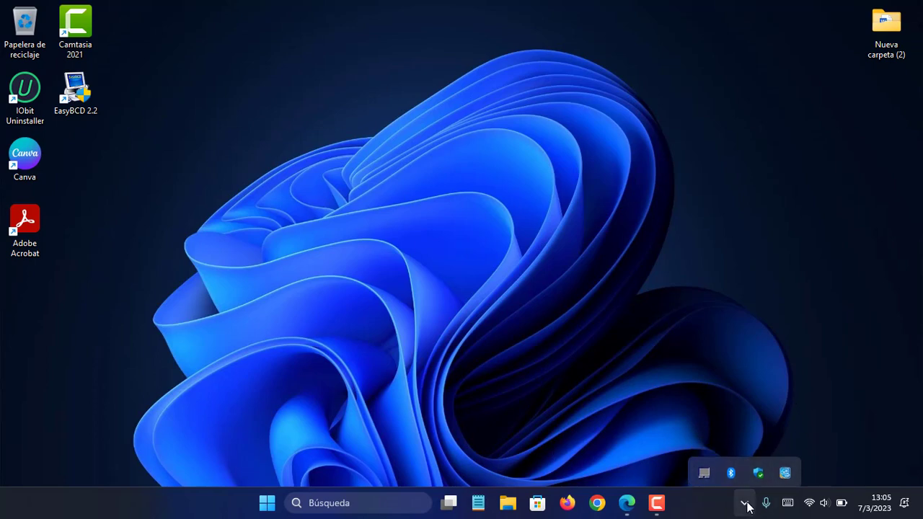
pyautogui.click(785, 378)
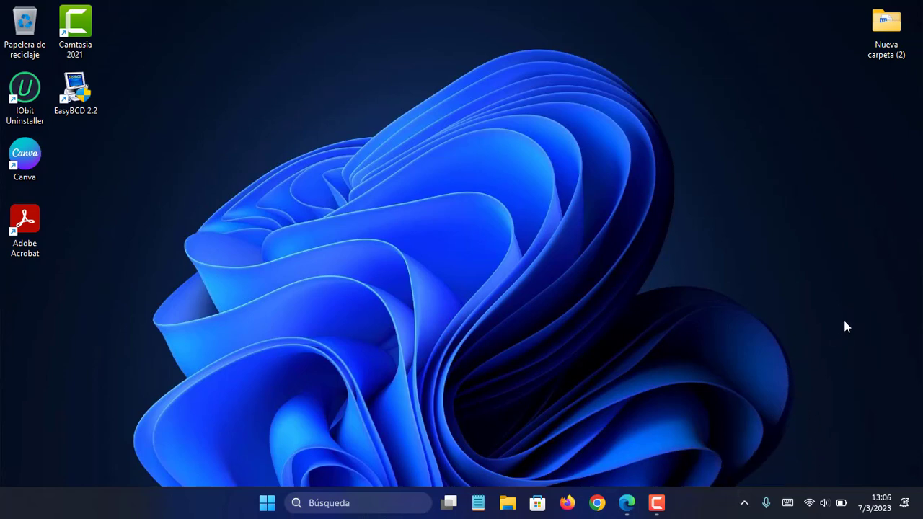
# Put the quick settings tiles into editing mode, try moving the Ahorro de batería tile, and finish editing
pyautogui.click(822, 503)
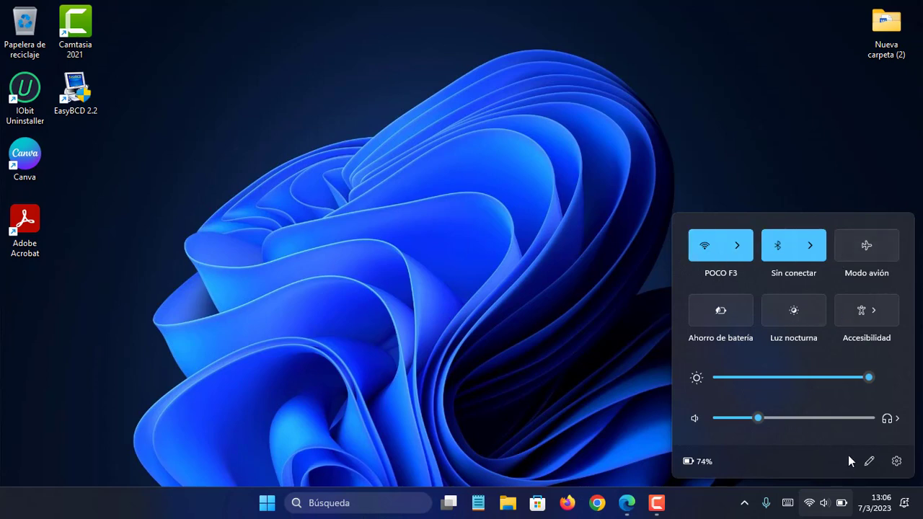
pyautogui.click(868, 461)
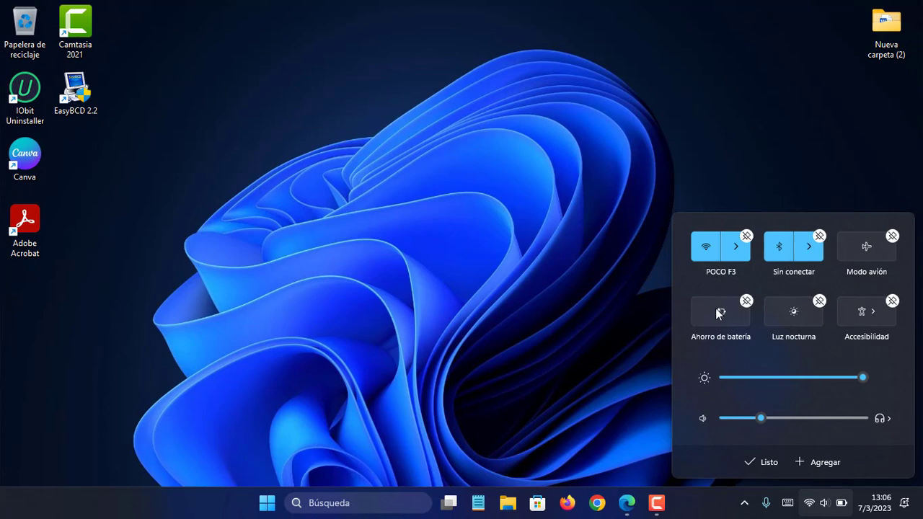
pyautogui.moveTo(718, 312)
pyautogui.mouseDown()
pyautogui.moveTo(846, 315)
pyautogui.moveTo(801, 315)
pyautogui.moveTo(805, 235)
pyautogui.moveTo(794, 261)
pyautogui.moveTo(732, 316)
pyautogui.moveTo(695, 310)
pyautogui.moveTo(733, 345)
pyautogui.moveTo(800, 322)
pyautogui.moveTo(793, 310)
pyautogui.moveTo(688, 303)
pyautogui.moveTo(710, 308)
pyautogui.mouseUp()
pyautogui.click(763, 461)
pyautogui.click(575, 300)
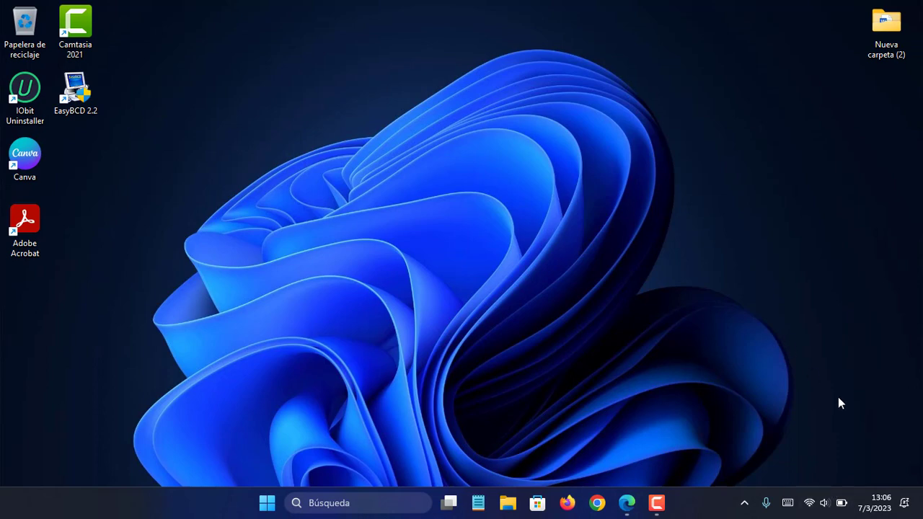
# Review the quick settings and the notification center with its calendar, closing each one
pyautogui.click(821, 502)
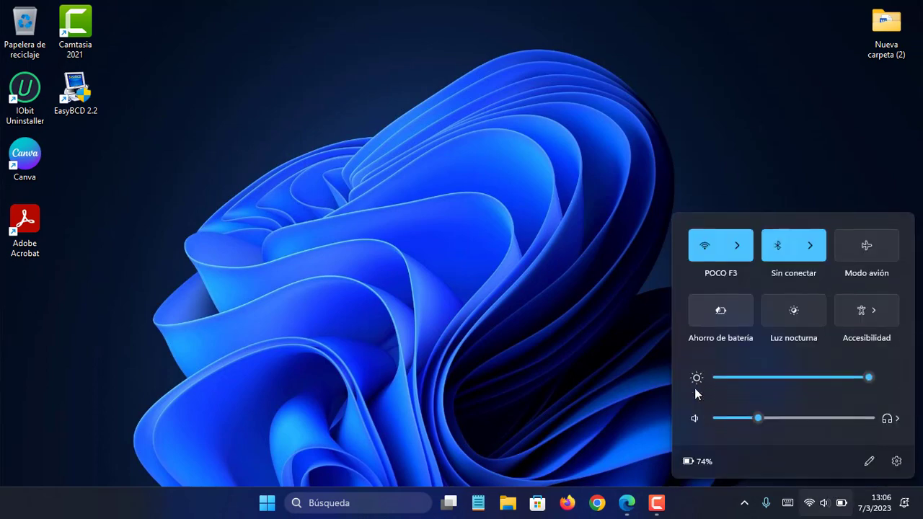
pyautogui.click(577, 364)
pyautogui.click(904, 504)
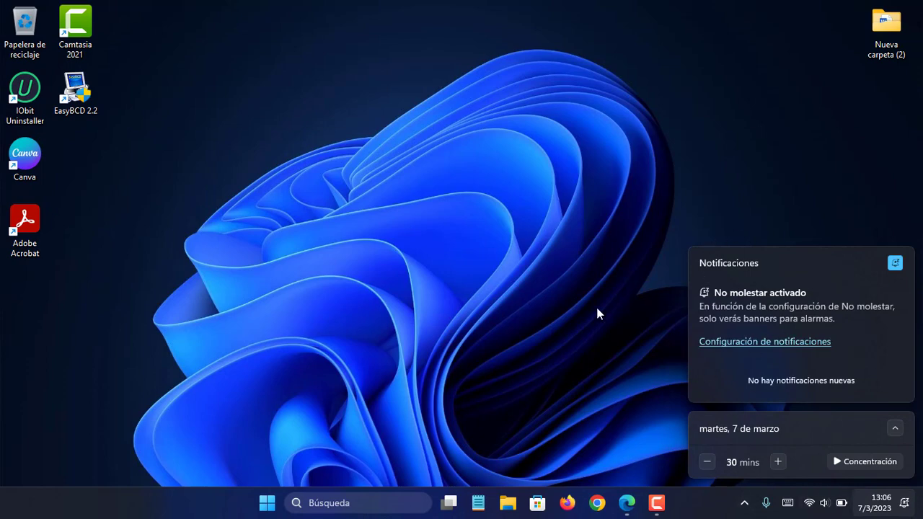
pyautogui.click(577, 296)
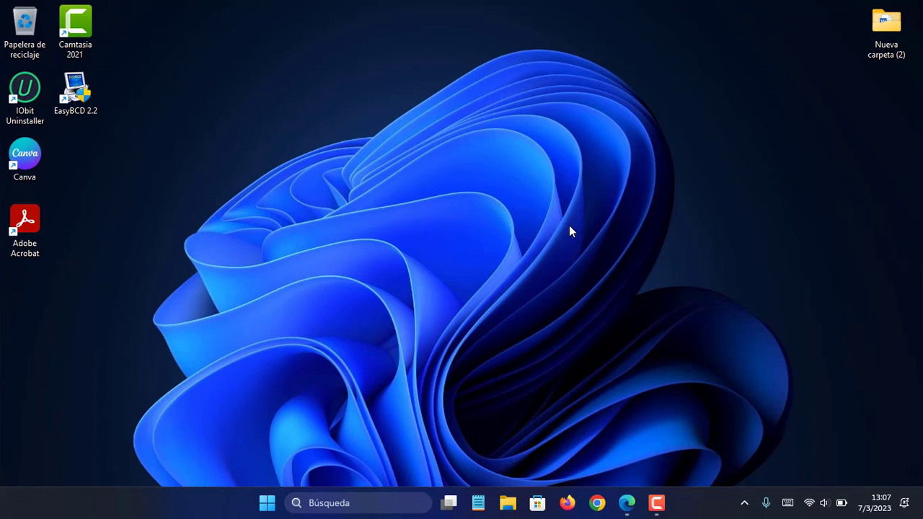
# Show the full list of installed applications in the Start menu
pyautogui.click(264, 503)
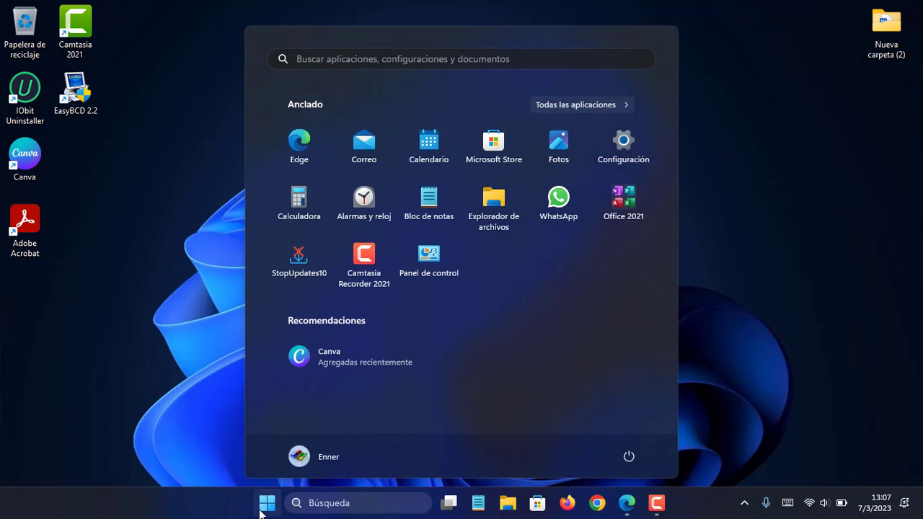
pyautogui.click(562, 105)
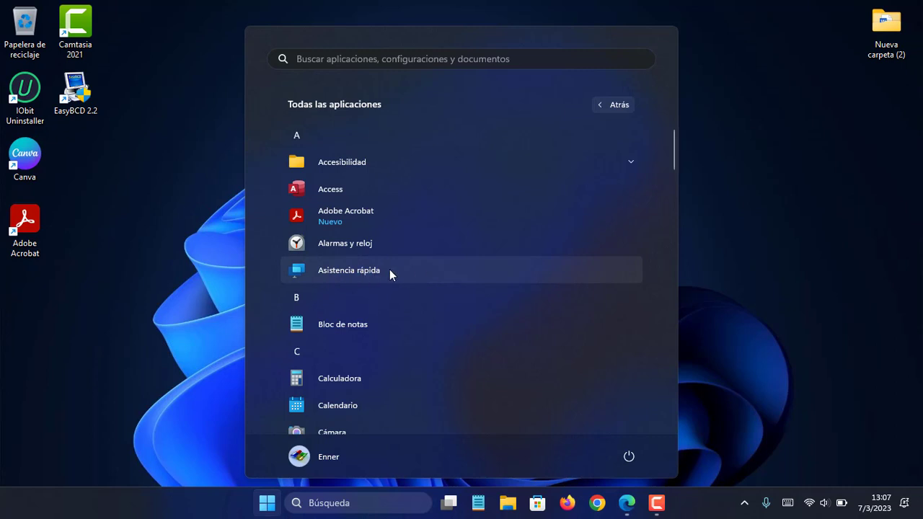
# Search Windows for "asist" to look at the Asistencia rápida app entry, and close the search without launching it
pyautogui.click(717, 275)
pyautogui.click(363, 499)
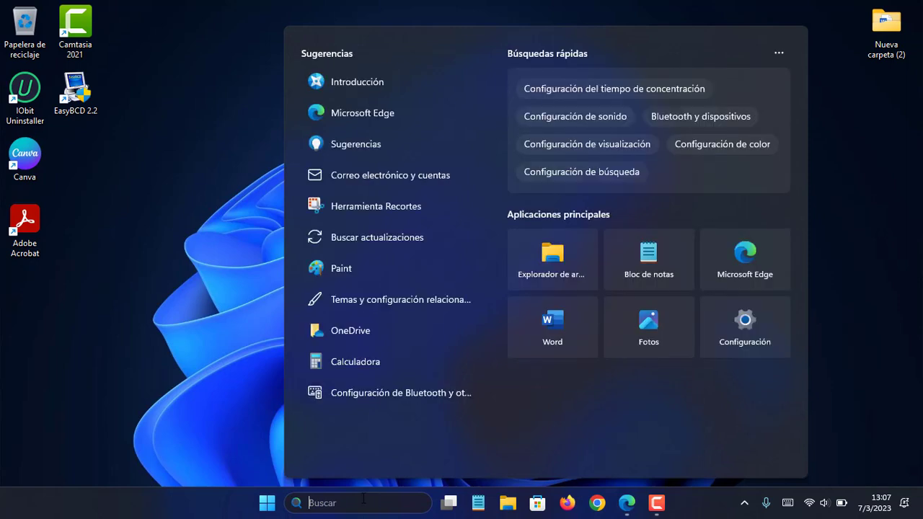
pyautogui.write('asist')
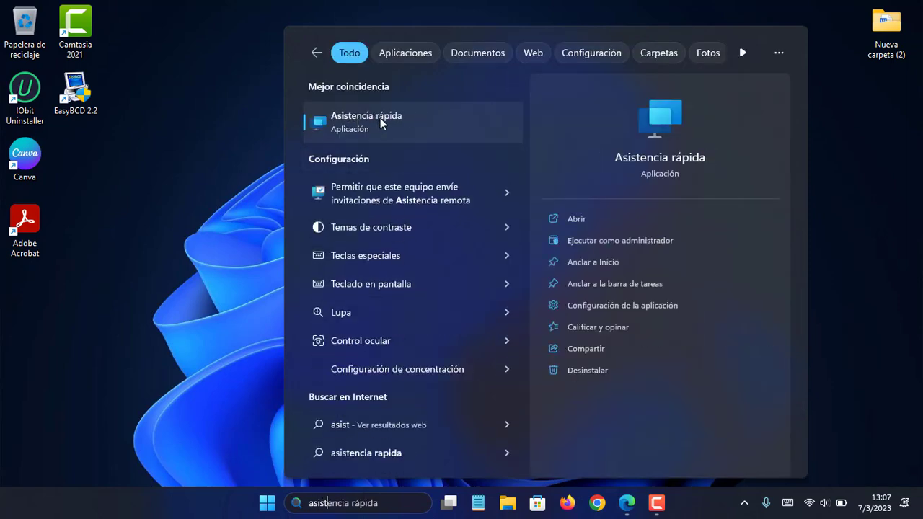
pyautogui.click(182, 178)
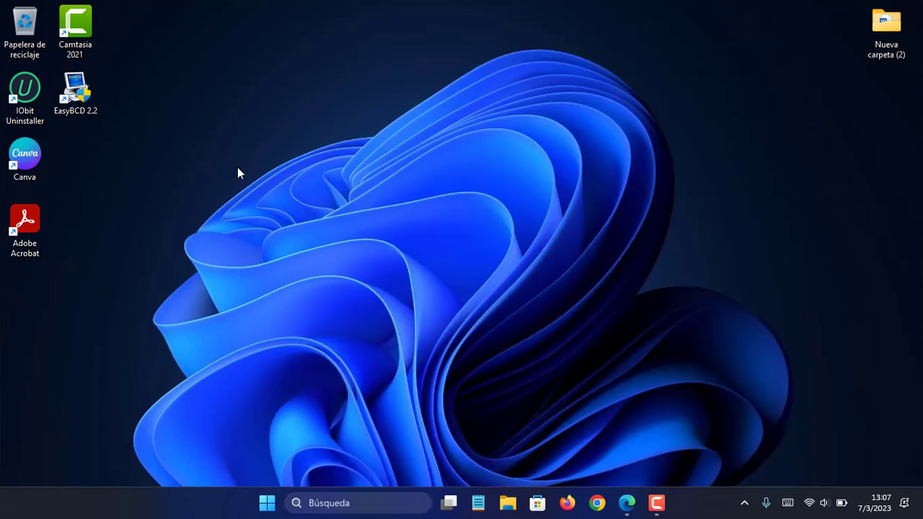
# Switch from the desktop to the KB5022913 support article in Microsoft Edge
pyautogui.rightClick(220, 140)
pyautogui.click(255, 197)
pyautogui.moveTo(626, 502)
pyautogui.click(616, 425)
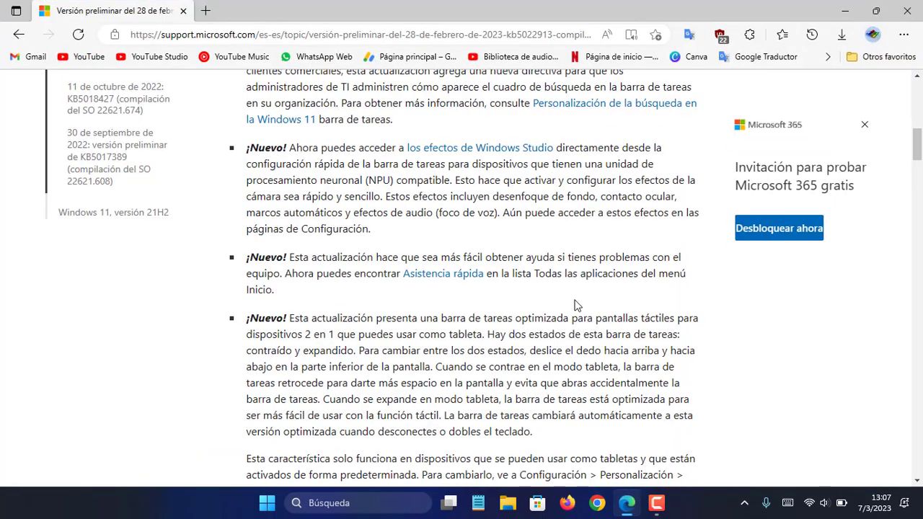
# Read the KB5022913 article from its title through the Elementos destacados items down to the Task Manager improvements
pyautogui.scroll(10, 577, 305)
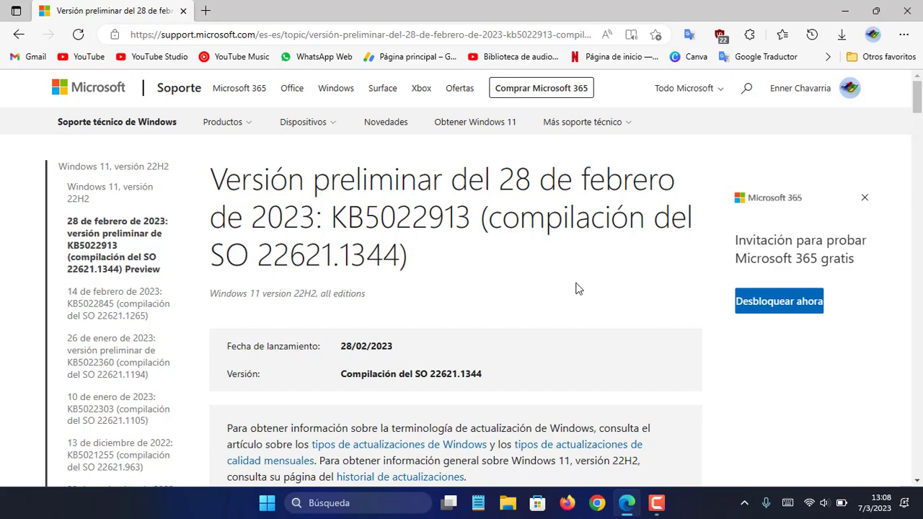
pyautogui.scroll(-5, 577, 288)
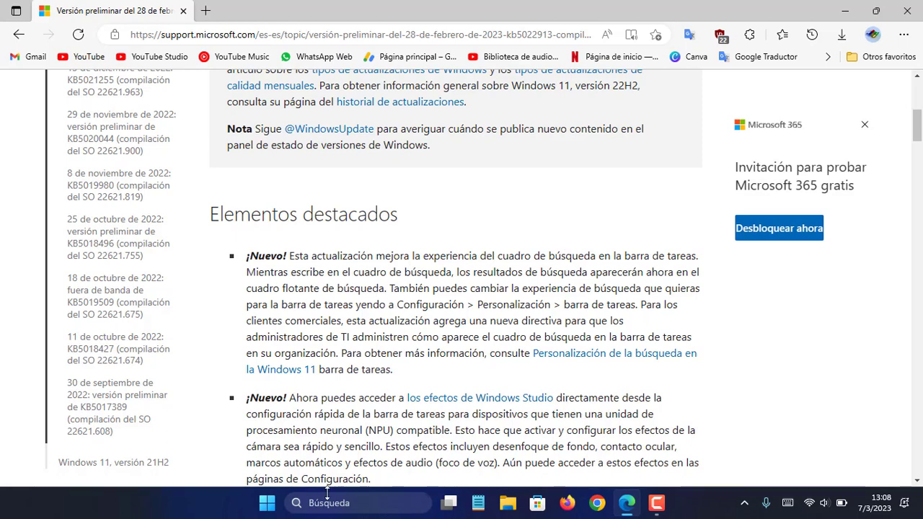
pyautogui.scroll(-2, 469, 395)
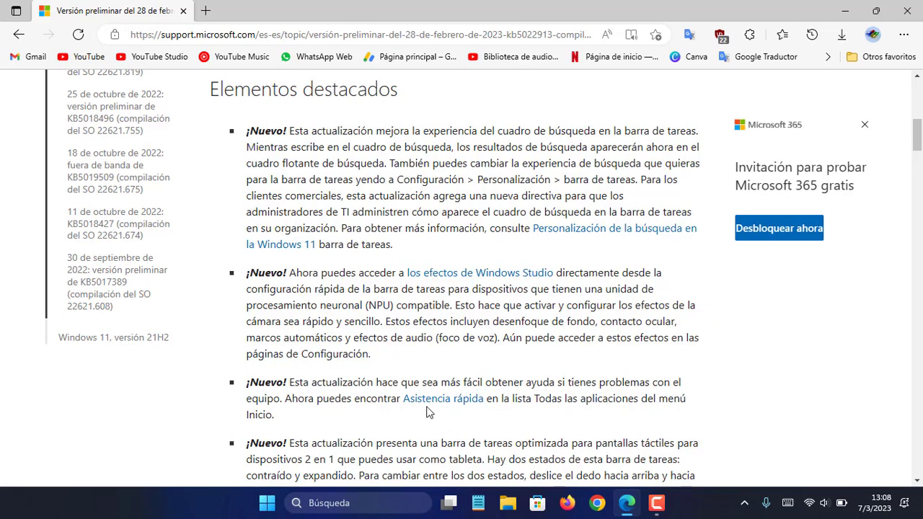
pyautogui.scroll(-2, 461, 408)
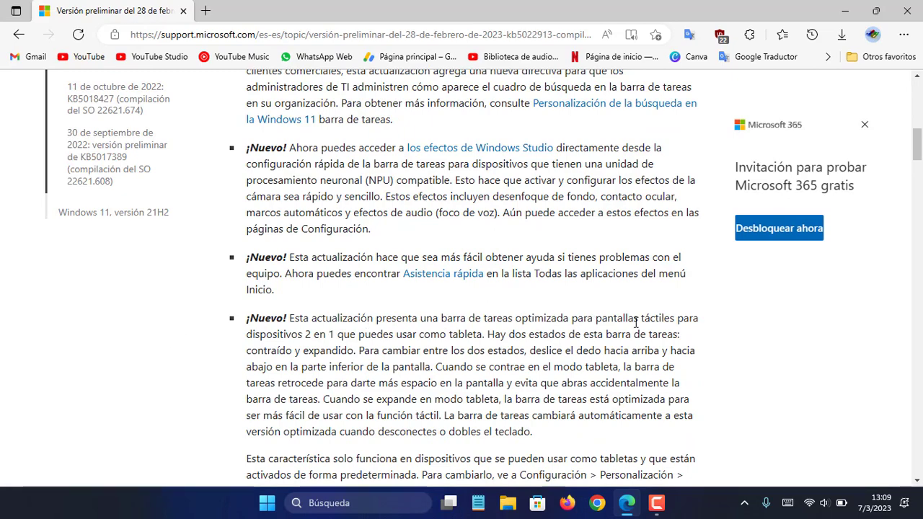
pyautogui.scroll(-1, 444, 354)
pyautogui.scroll(-2, 400, 354)
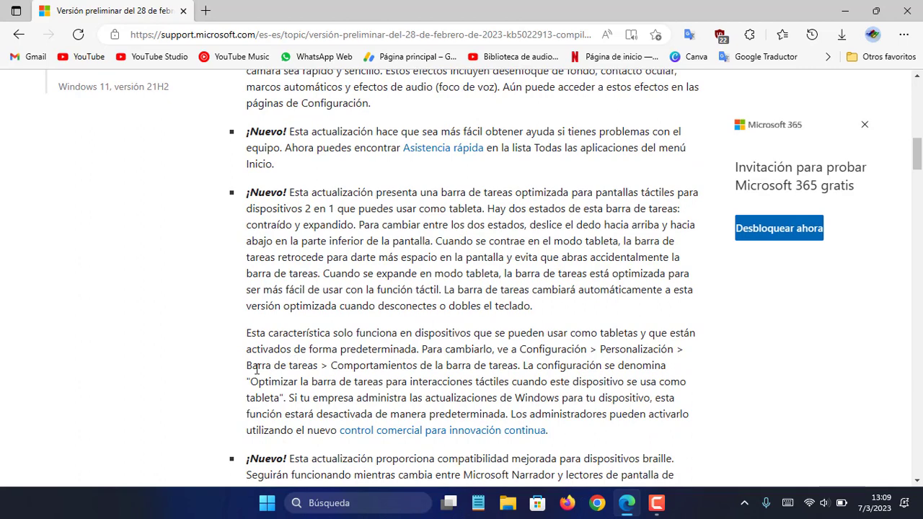
pyautogui.scroll(-2, 404, 324)
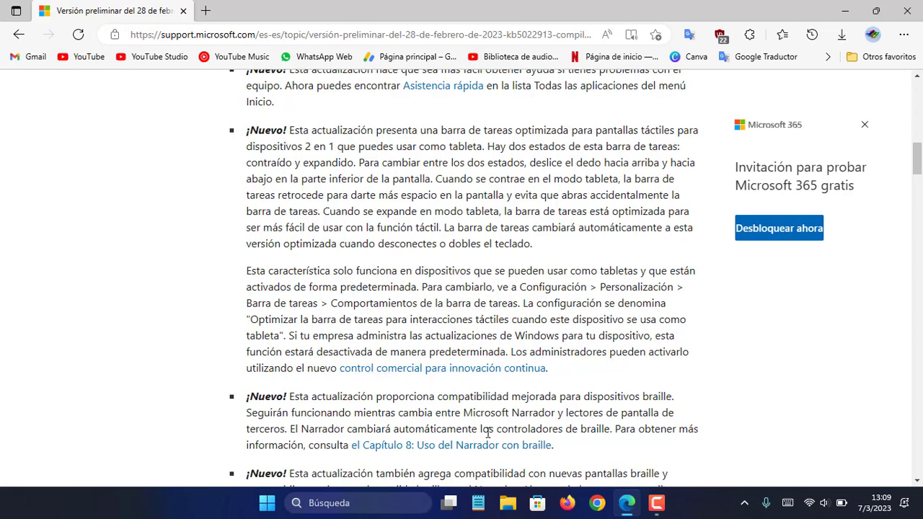
pyautogui.scroll(-1, 528, 427)
pyautogui.scroll(-2, 529, 427)
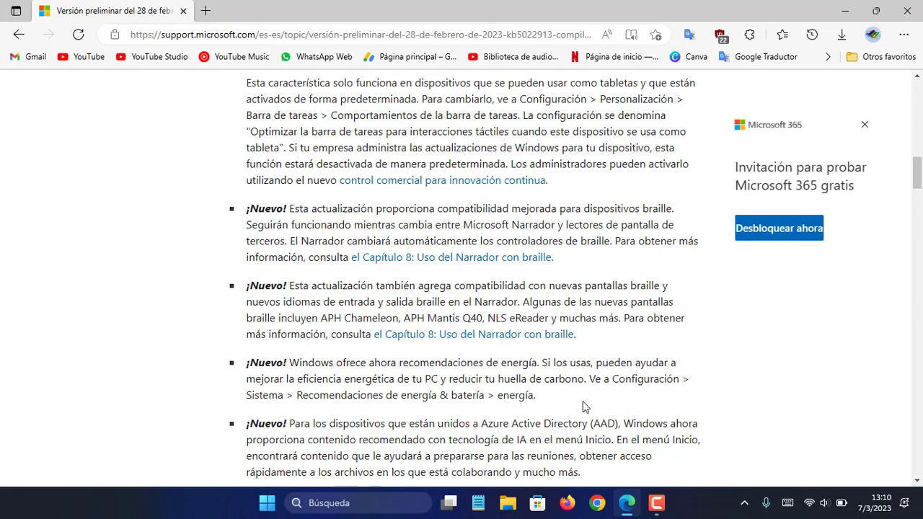
pyautogui.scroll(-2, 319, 404)
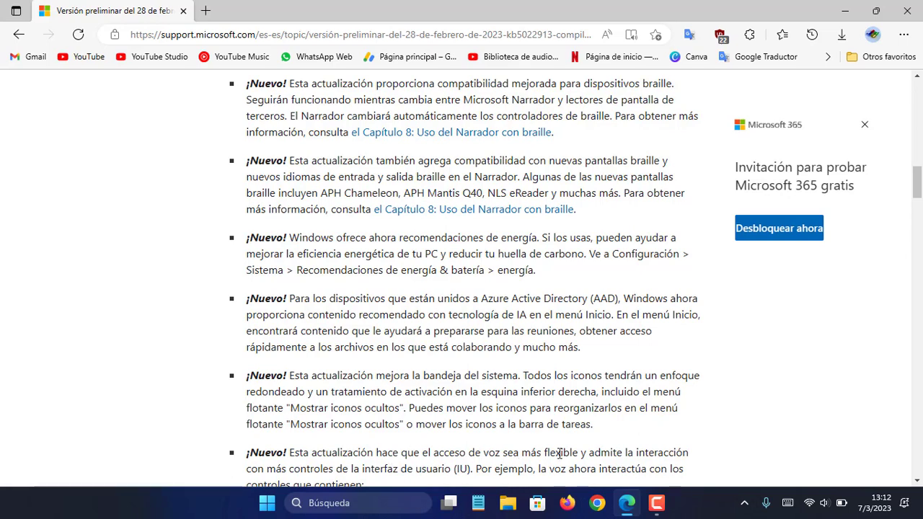
pyautogui.scroll(-2, 657, 445)
pyautogui.scroll(-4, 657, 445)
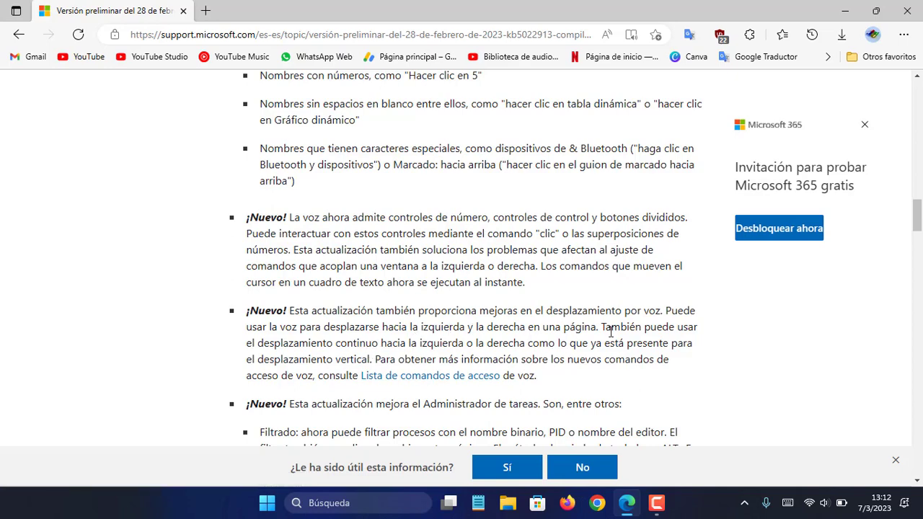
pyautogui.scroll(-1, 648, 338)
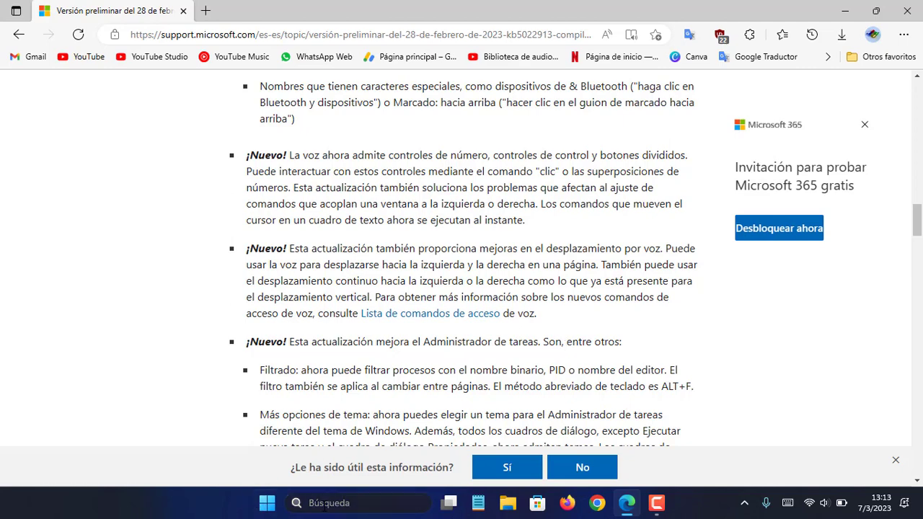
# Look at the Start button's list of system shortcuts, including Administrador de tareas, and close it
pyautogui.click(267, 502)
pyautogui.click(270, 515)
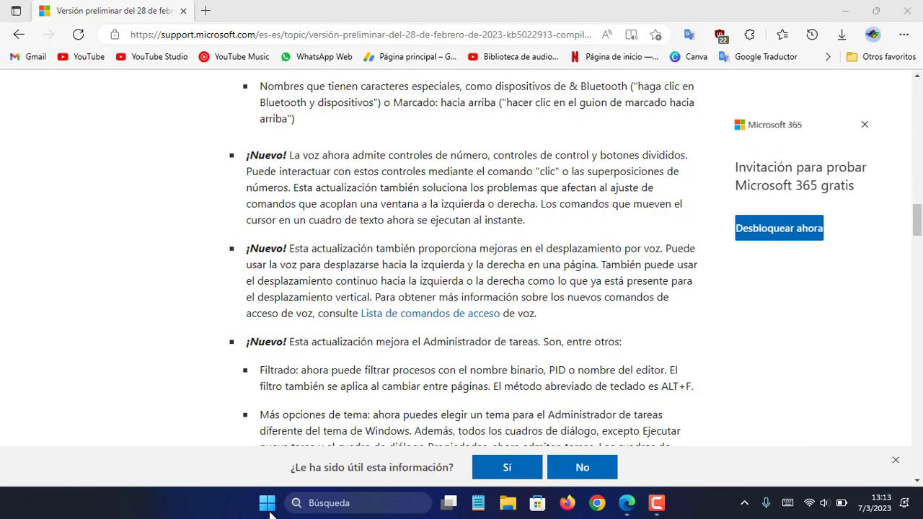
pyautogui.press('super+x')
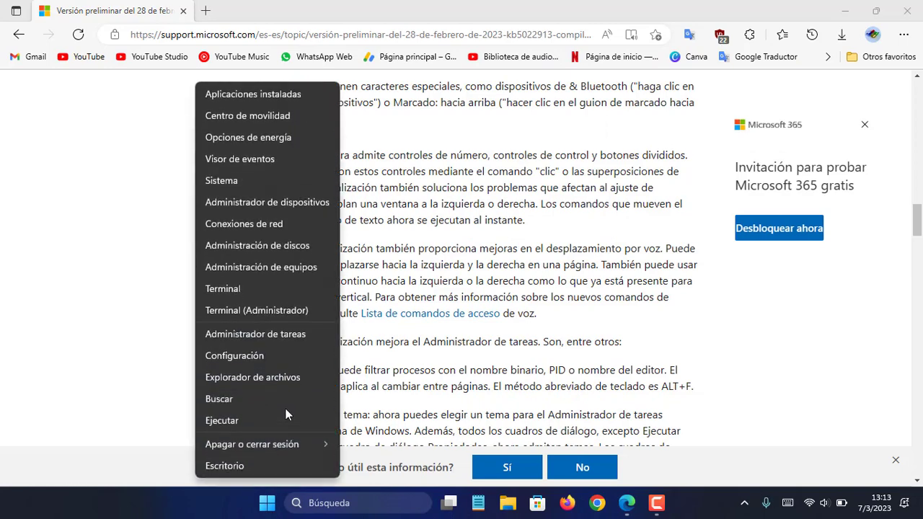
pyautogui.click(208, 506)
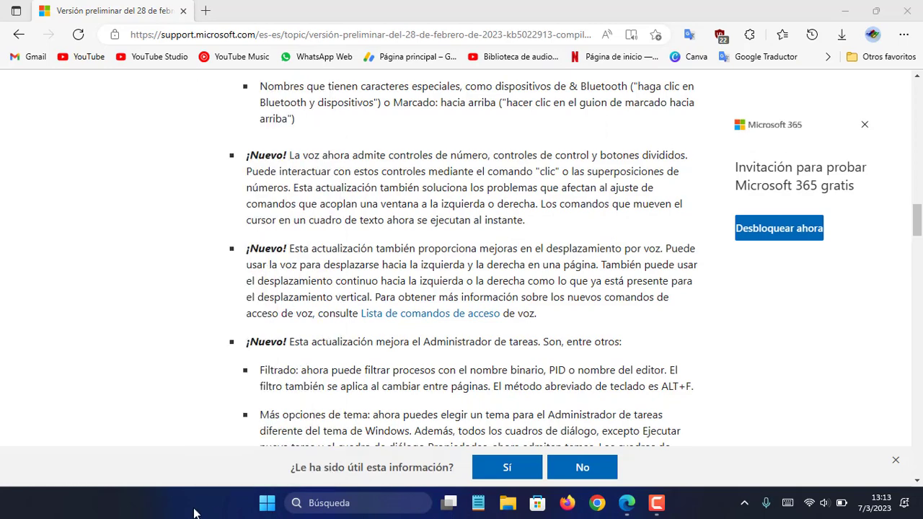
# Open the Administrador de tareas window over the support article's section on Task Manager improvements
pyautogui.rightClick(697, 509)
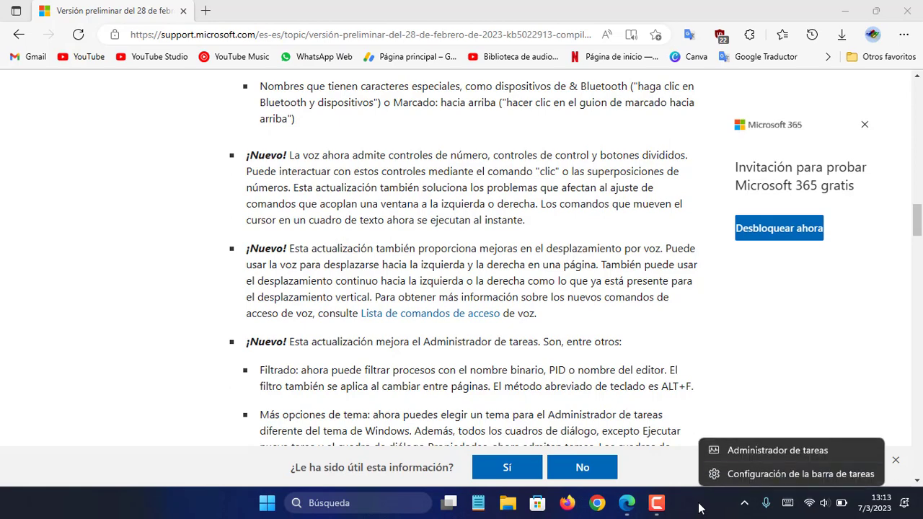
pyautogui.click(745, 451)
pyautogui.scroll(-2, 307, 248)
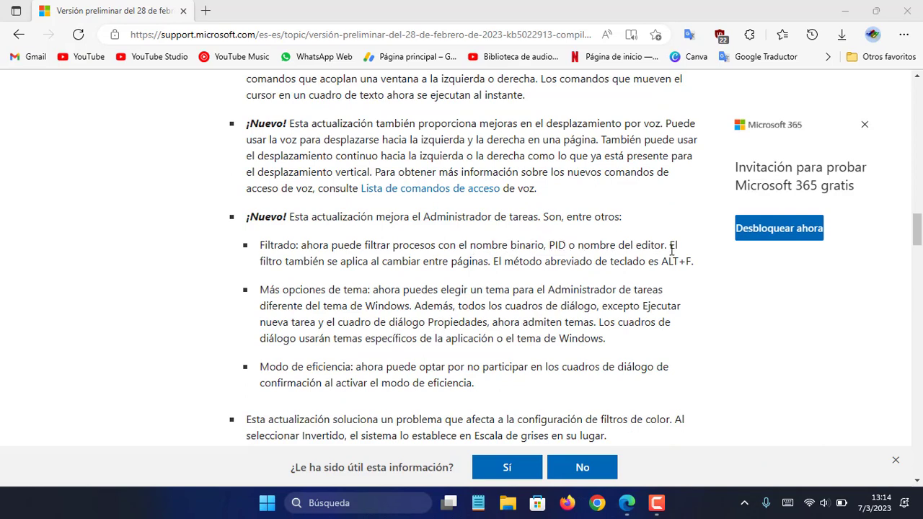
pyautogui.rightClick(687, 513)
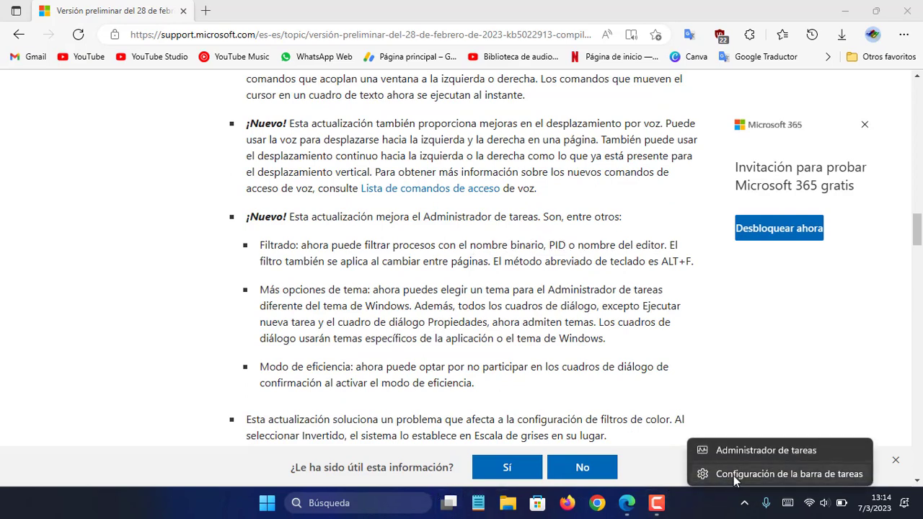
pyautogui.click(739, 454)
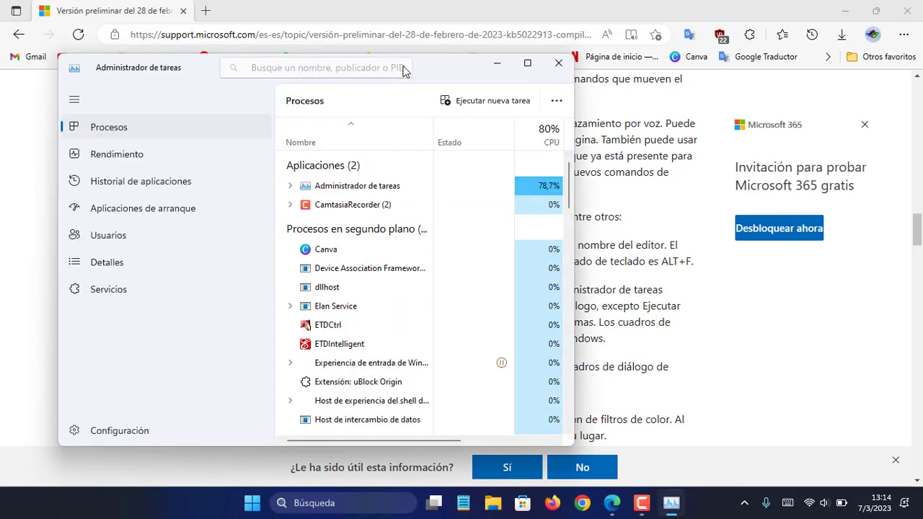
# Return to Task Manager's window and set its application theme to Oscuro in the settings
pyautogui.click(752, 381)
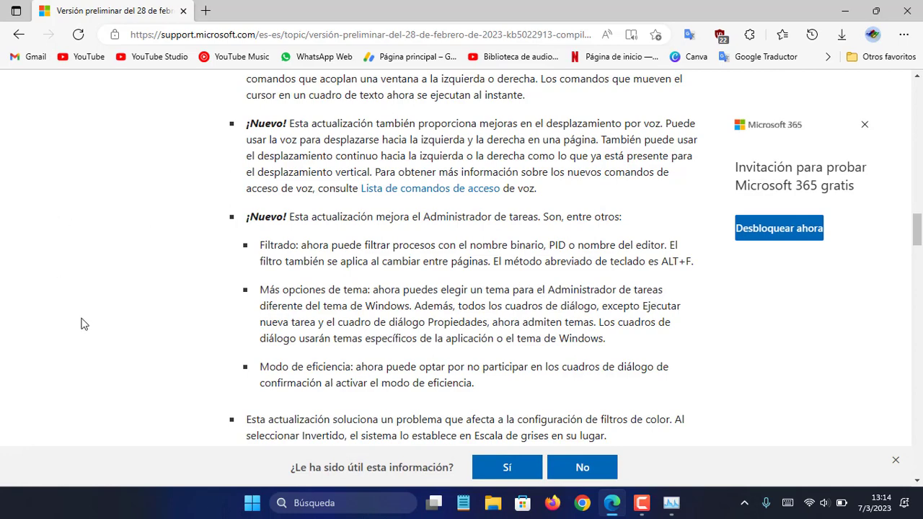
pyautogui.hotkey('alt', 'Tab')
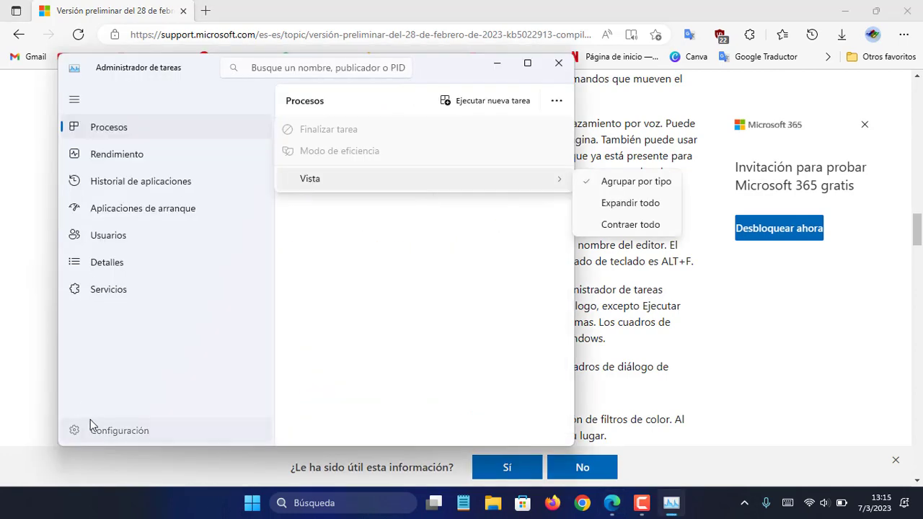
pyautogui.click(90, 427)
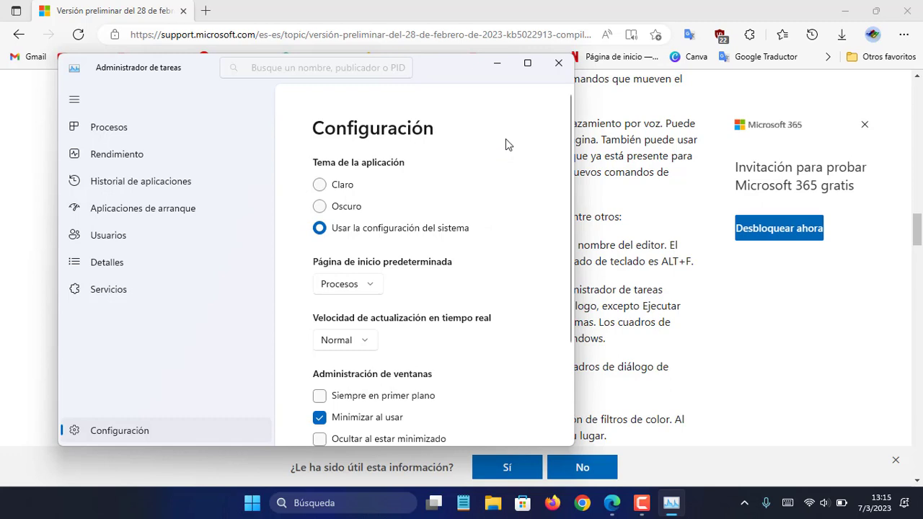
pyautogui.click(320, 207)
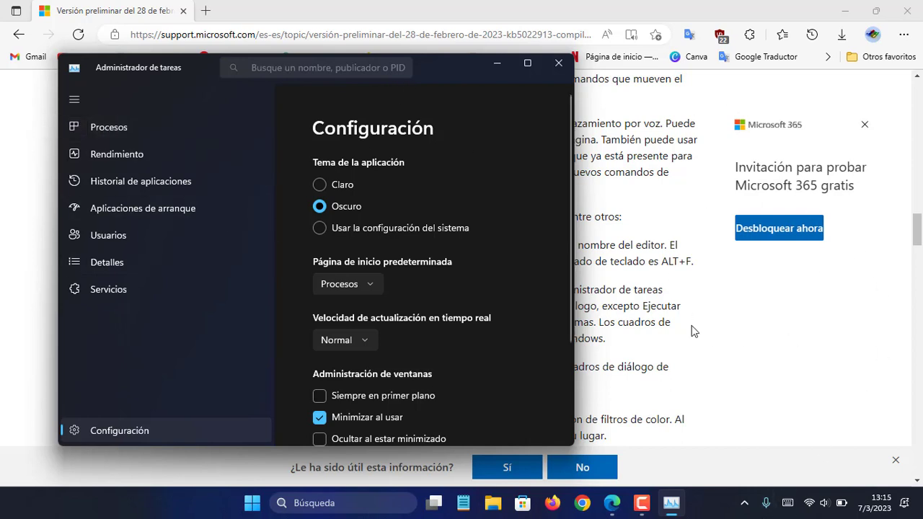
# Open File Explorer to compare its theme with Task Manager's, and close it again
pyautogui.click(525, 505)
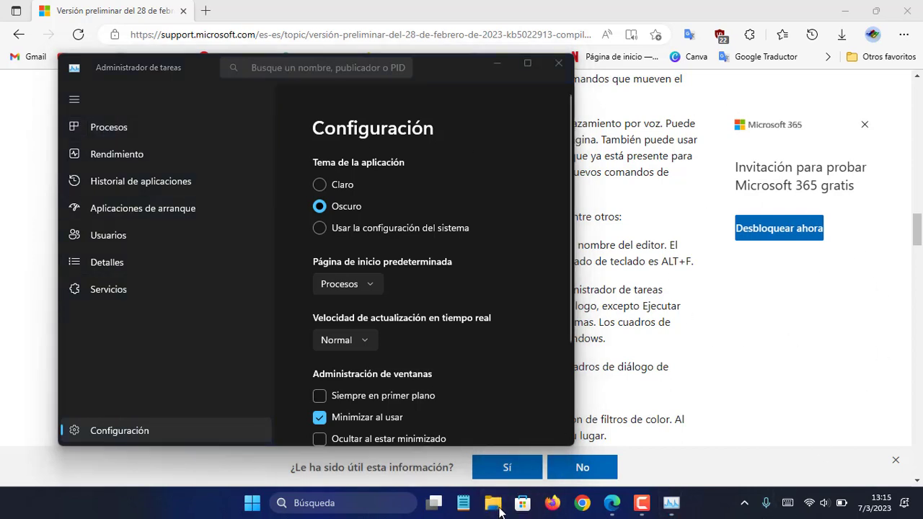
pyautogui.click(493, 504)
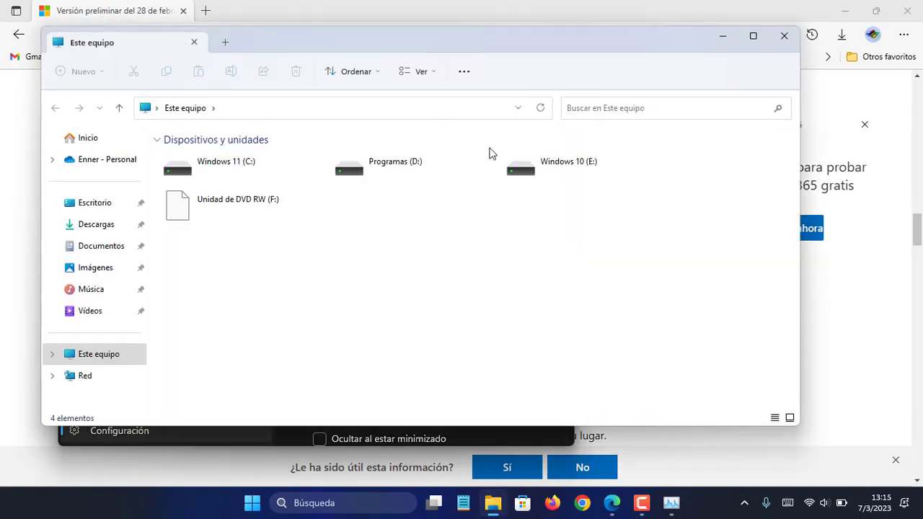
pyautogui.click(782, 38)
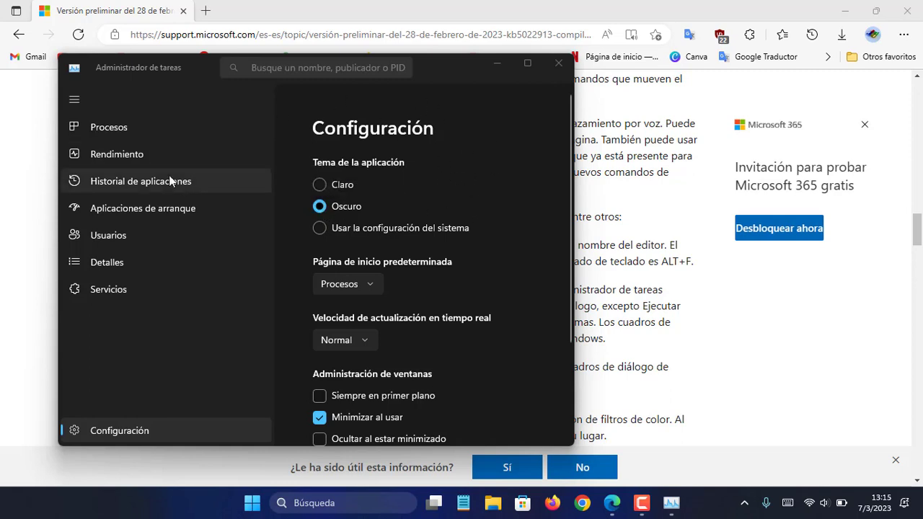
# View Task Manager's Rendimiento page in a maximized window, and restore the window size
pyautogui.click(106, 163)
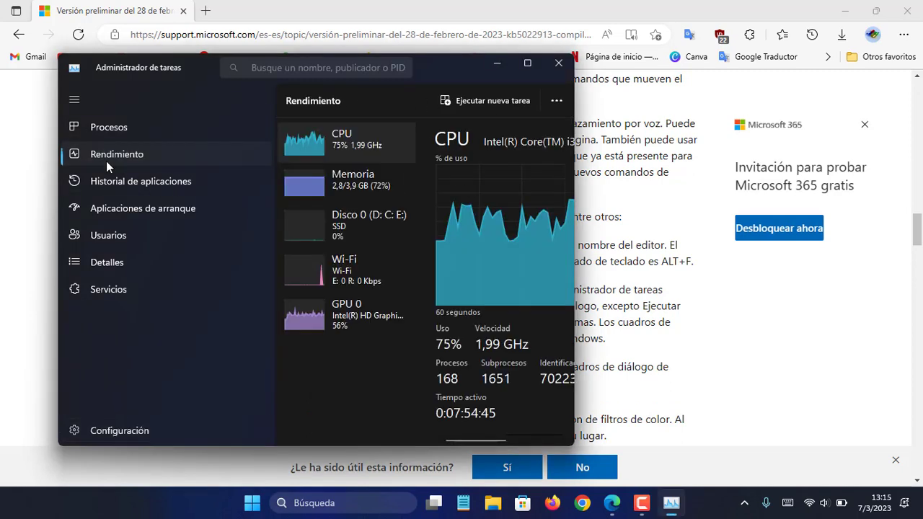
pyautogui.click(527, 64)
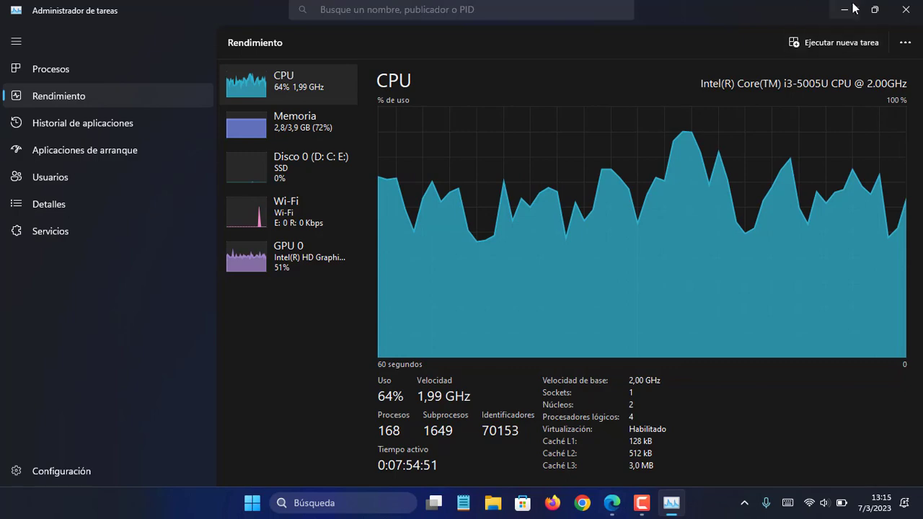
pyautogui.click(875, 9)
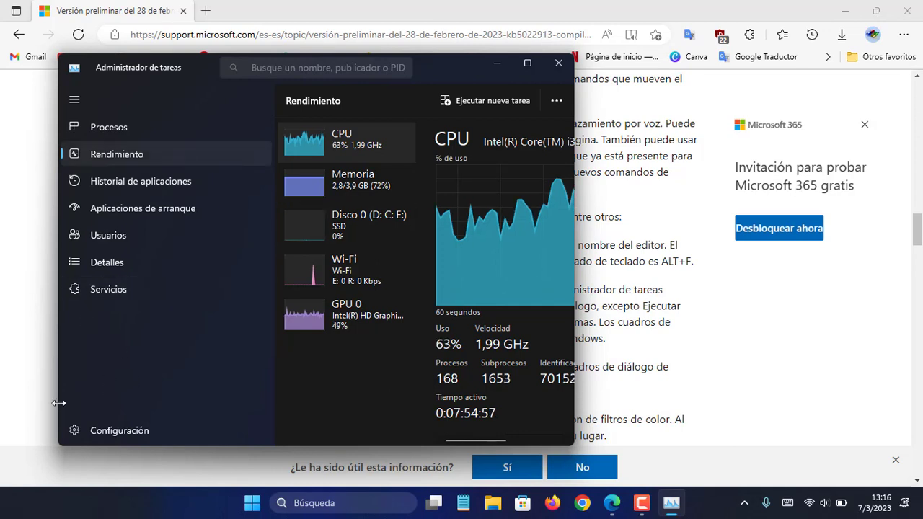
# Try the Claro theme in Task Manager, set the theme to Usar la configuración del sistema, and close Task Manager
pyautogui.click(101, 429)
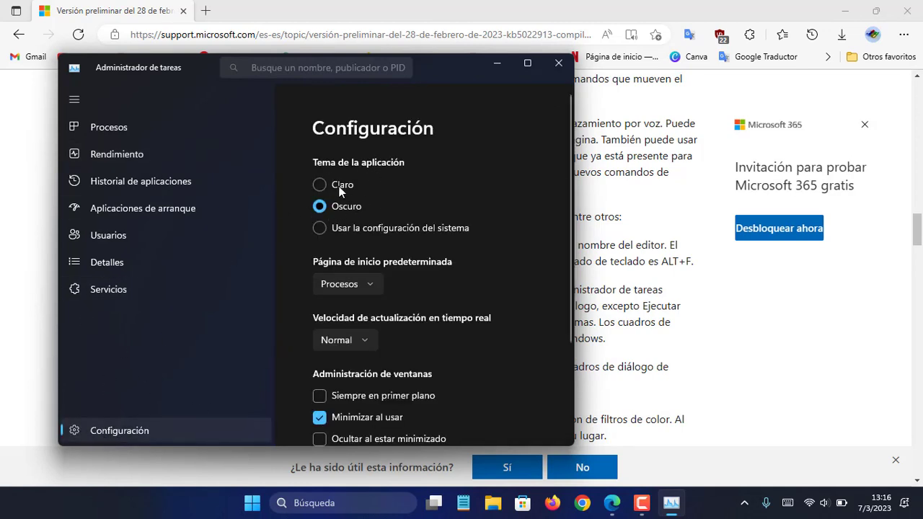
pyautogui.click(319, 185)
pyautogui.click(319, 229)
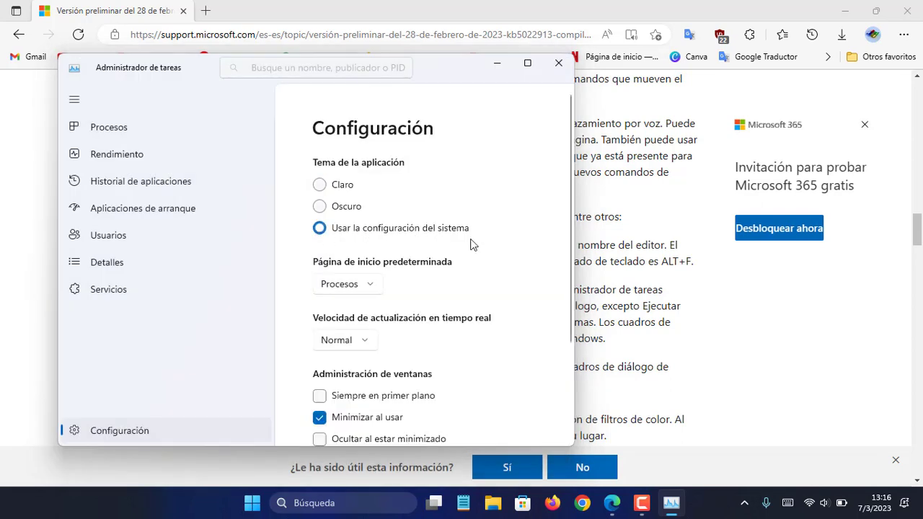
pyautogui.click(558, 64)
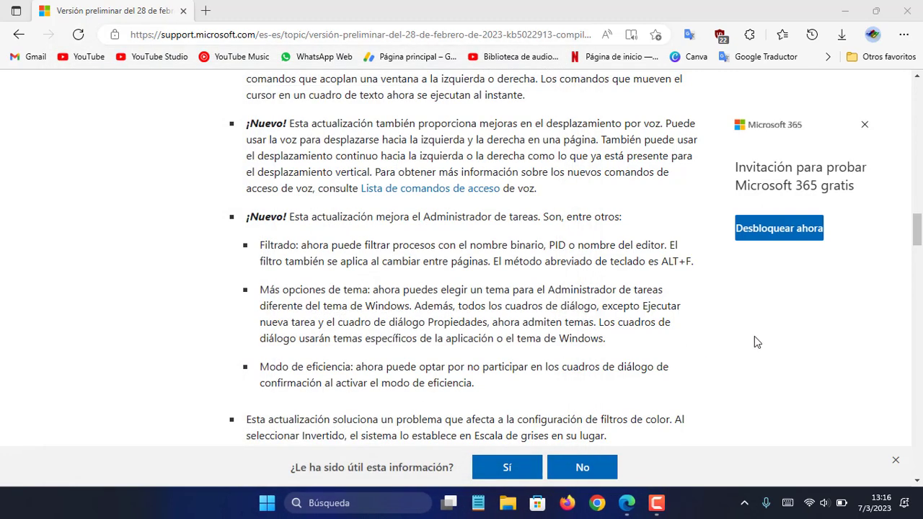
# Read the article's Task Manager improvements and the list of fixes below them, covering color filters, IE mode, HDR video and the touch keyboard
pyautogui.scroll(-2, 754, 338)
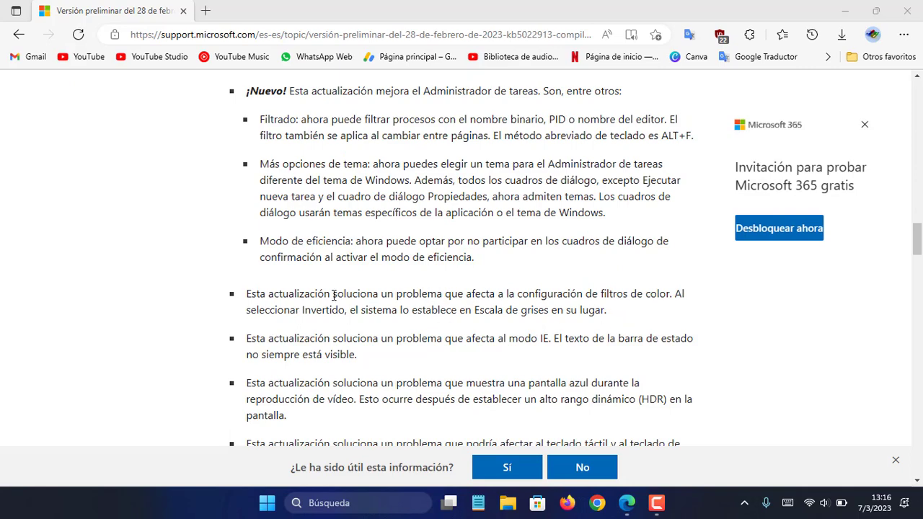
pyautogui.scroll(-1, 312, 350)
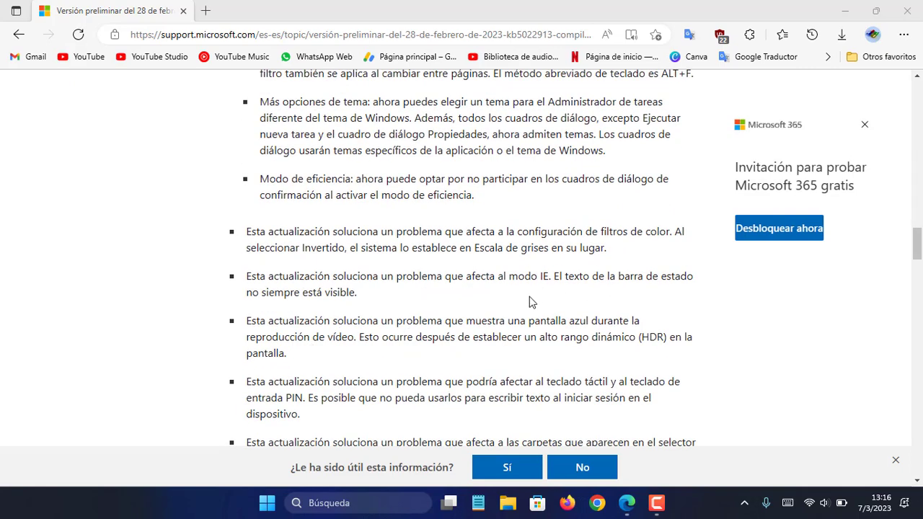
pyautogui.scroll(-1, 530, 302)
pyautogui.scroll(2, 519, 303)
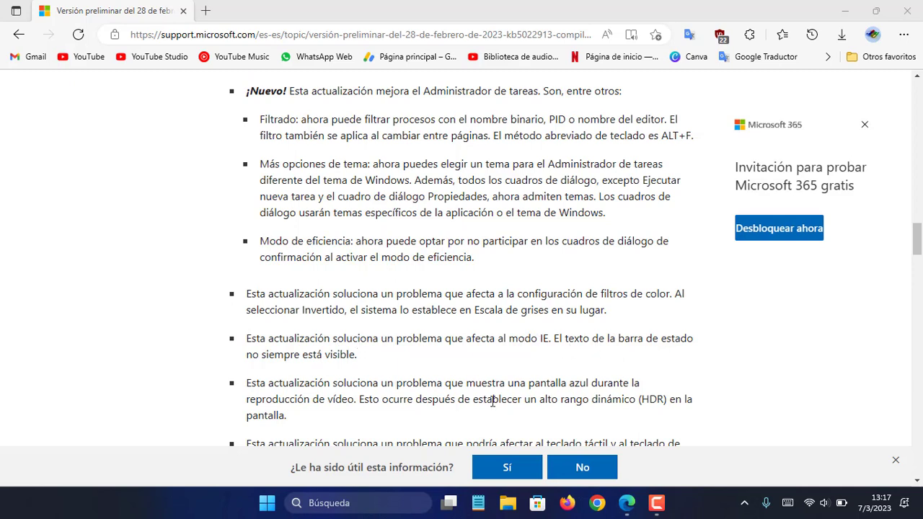
pyautogui.scroll(-1, 463, 362)
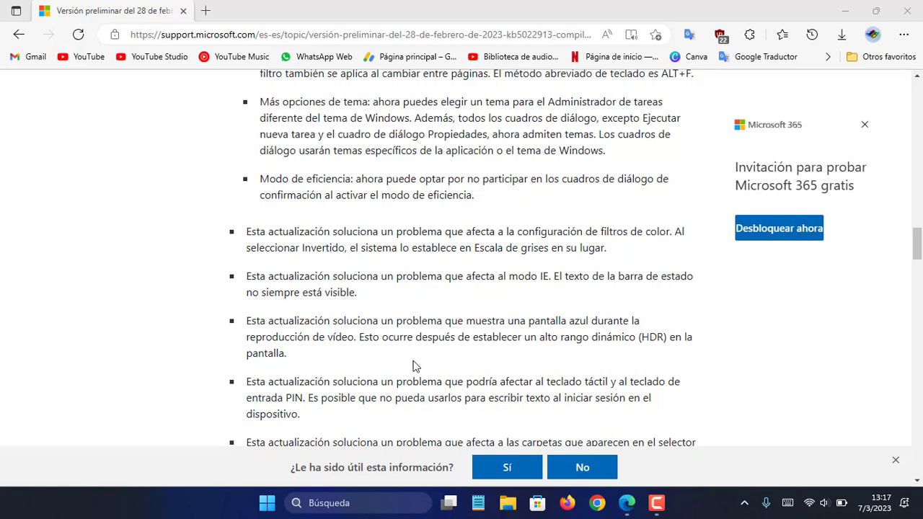
pyautogui.scroll(-1, 476, 336)
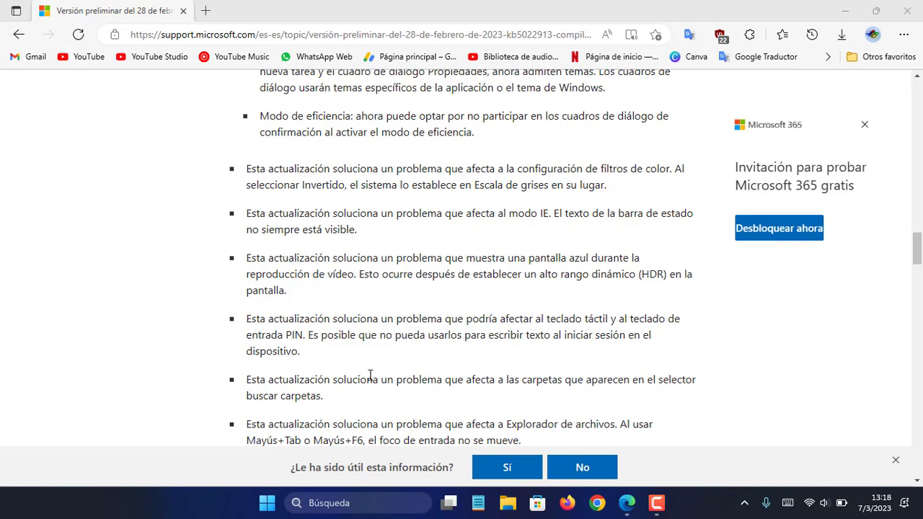
pyautogui.scroll(-3, 404, 321)
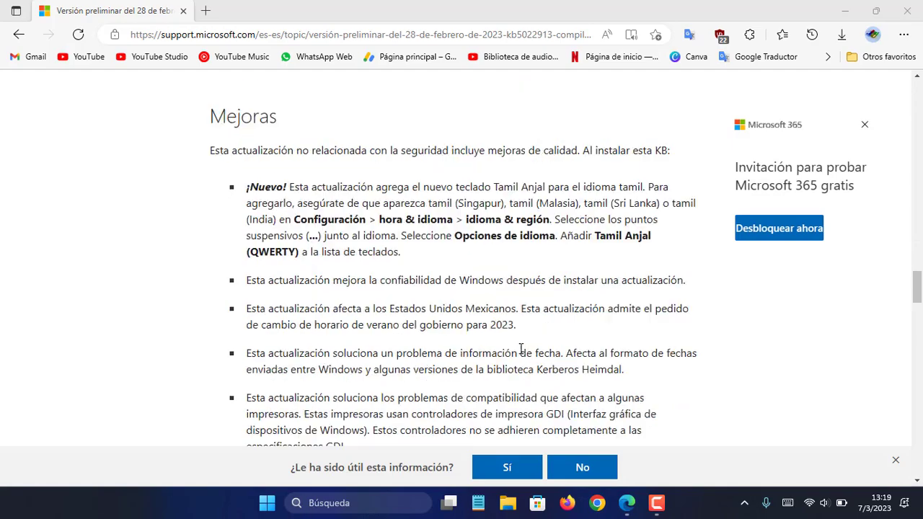
# Review the quality fixes in the article's Mejoras section, down to the Windows 11 servicing stack update 22621.1344
pyautogui.scroll(-3, 520, 349)
pyautogui.scroll(-5, 520, 349)
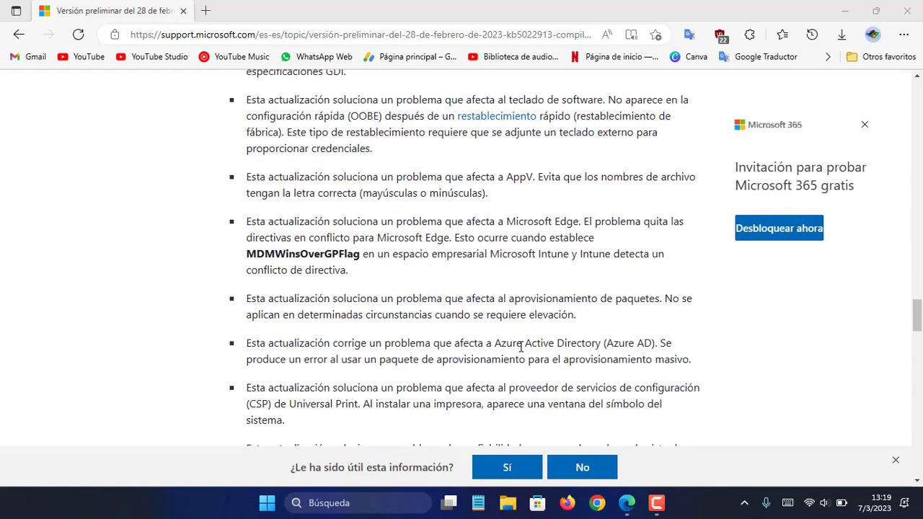
pyautogui.scroll(-3, 519, 347)
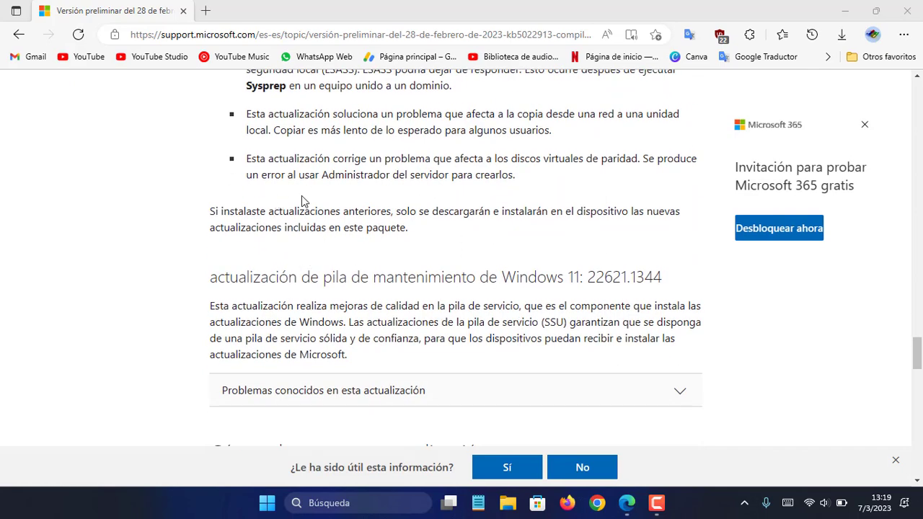
pyautogui.scroll(-2, 373, 251)
pyautogui.scroll(2, 375, 255)
pyautogui.scroll(4, 546, 246)
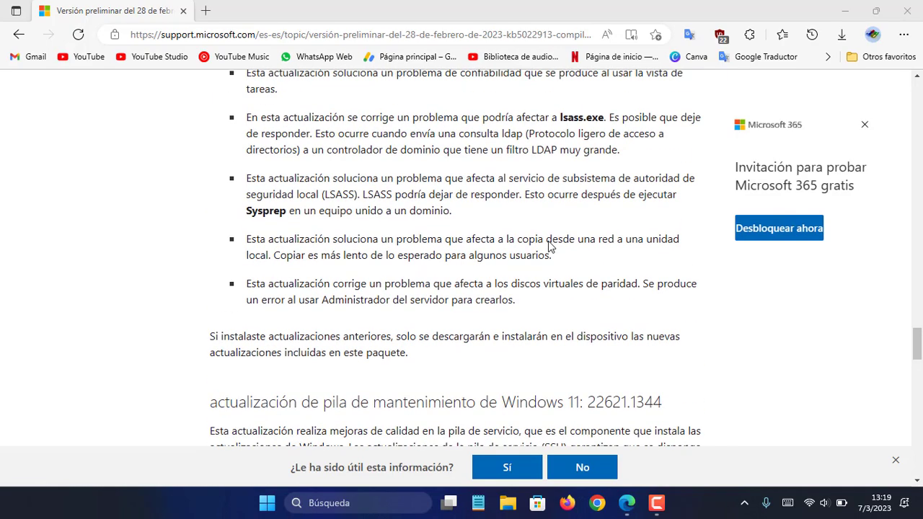
pyautogui.scroll(5, 547, 252)
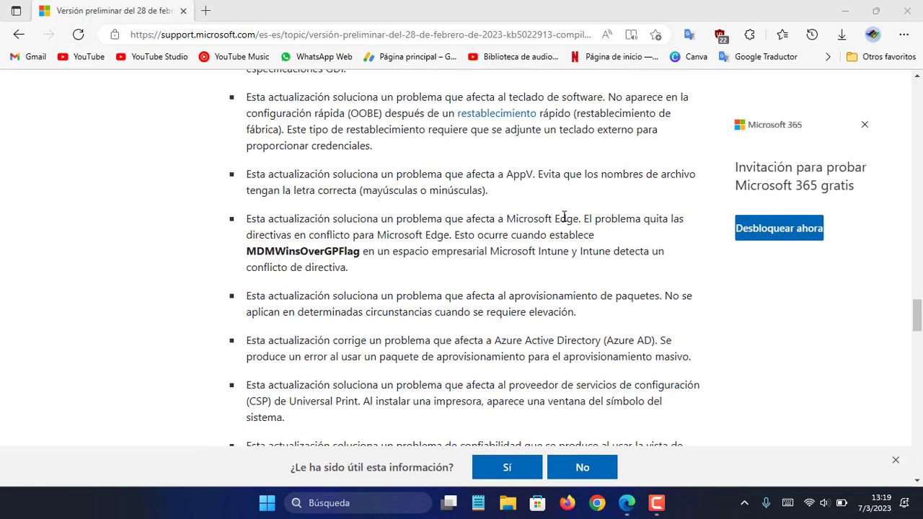
# Minimize the browser window and refresh the Windows desktop
pyautogui.click(845, 11)
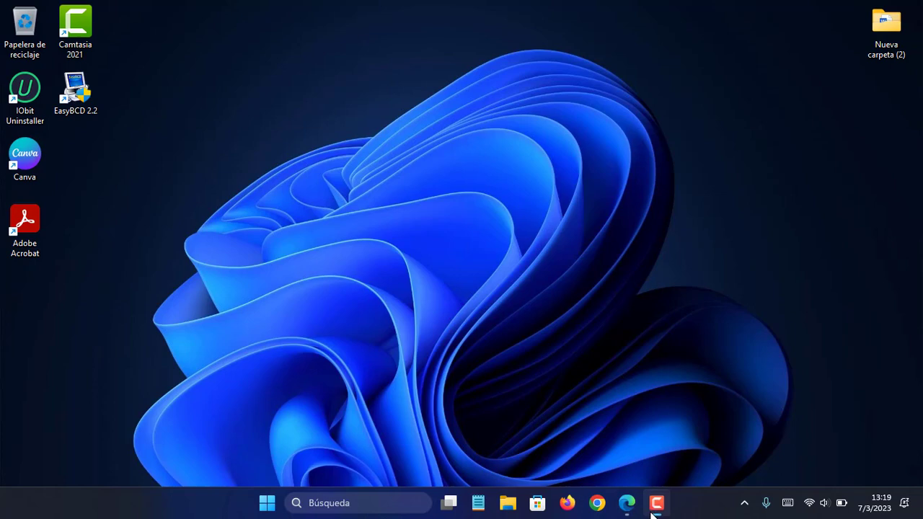
pyautogui.rightClick(273, 57)
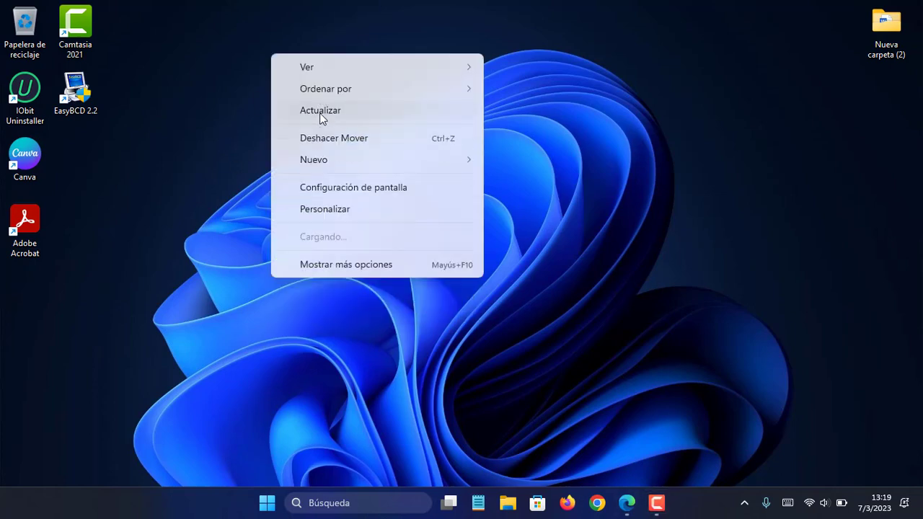
pyautogui.click(320, 112)
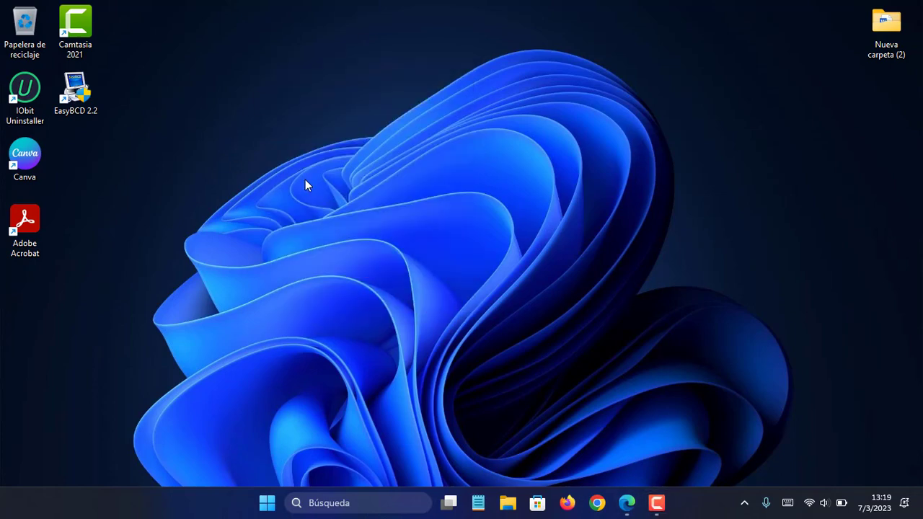